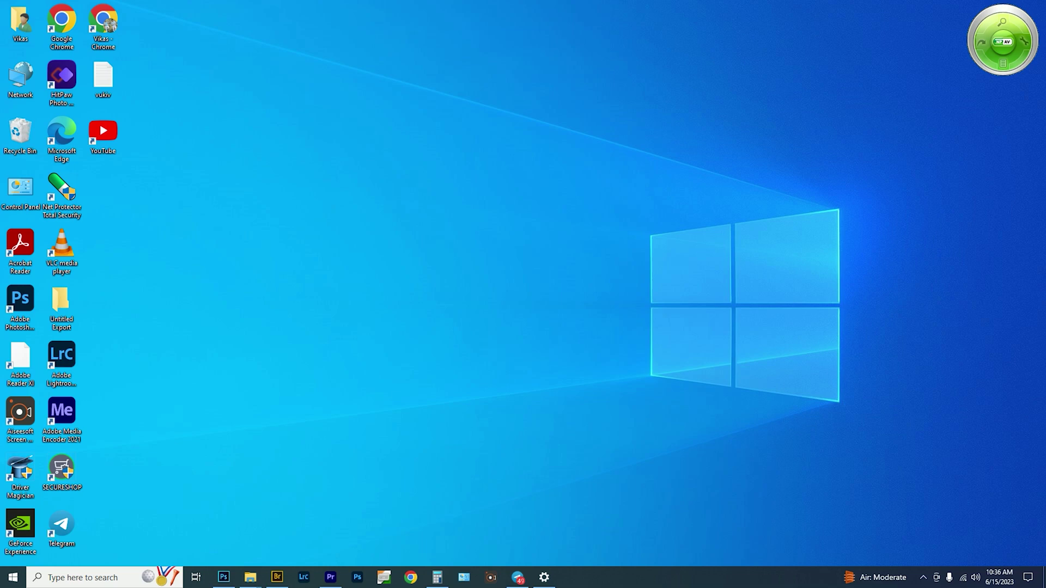
Step: Restore the blank album canvas fitted to the window, then drag the last haldi photo from Explorer onto Photoshop
left_click(223, 577)
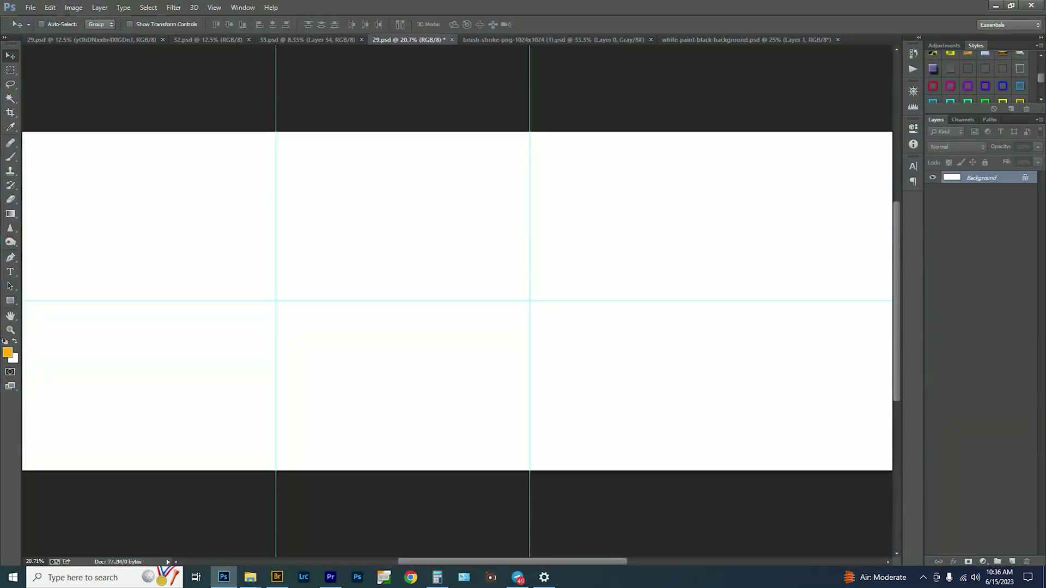
key("ctrl+0")
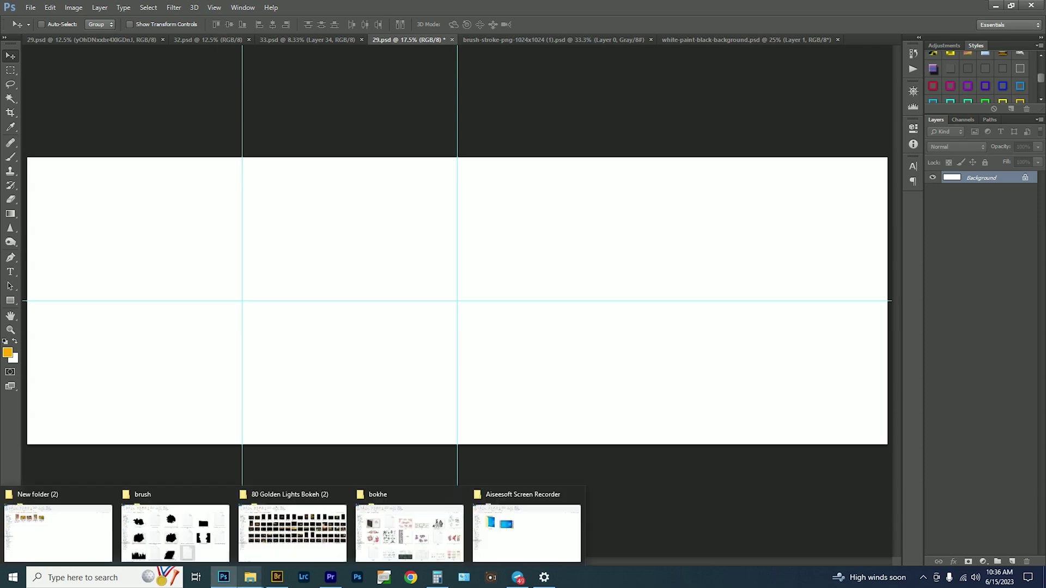
left_click(58, 520)
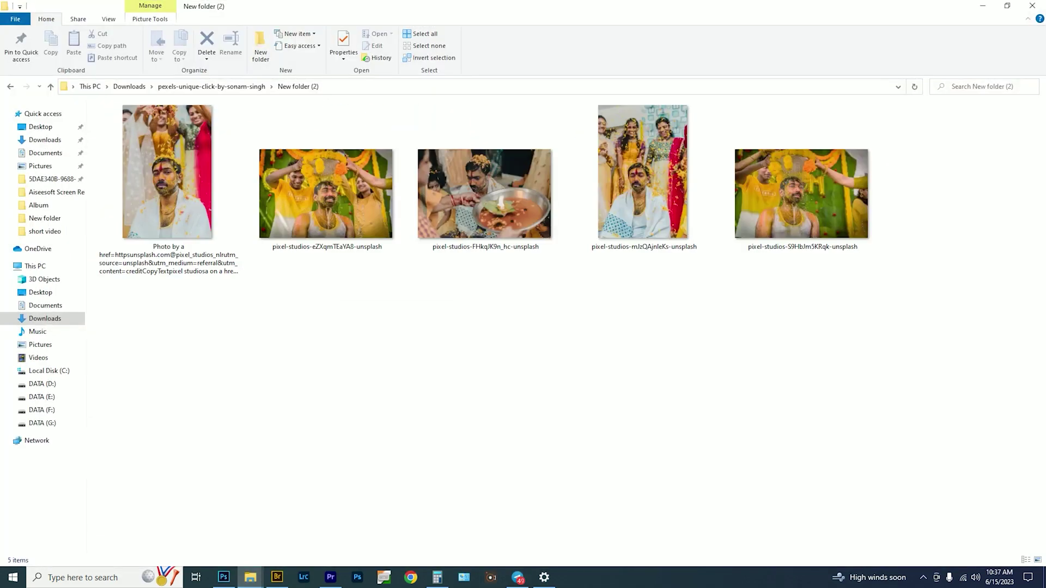
right_click(355, 385)
left_click(381, 426)
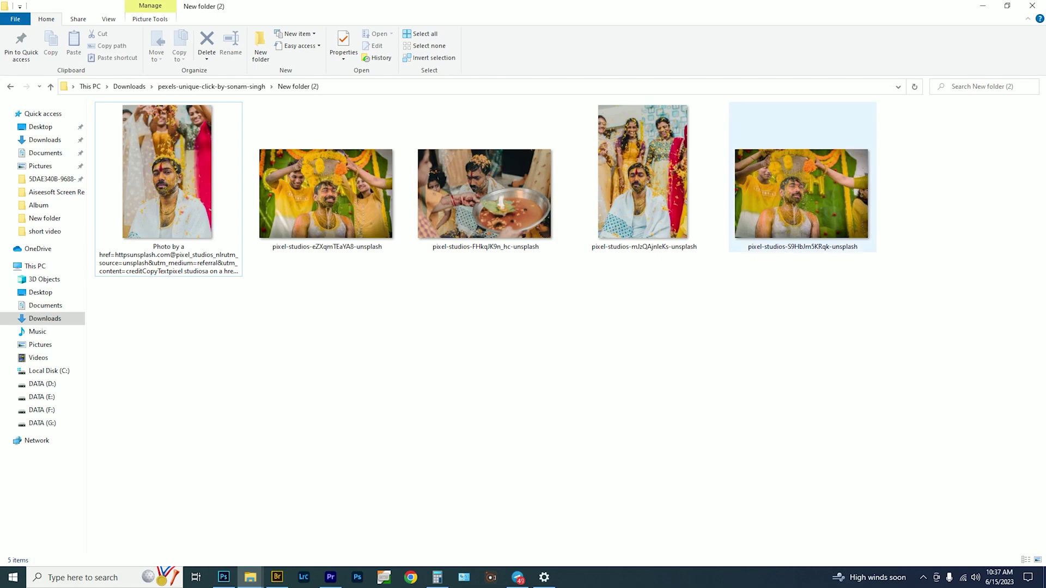
left_click_drag(801, 196, 545, 321)
key("alt+Tab")
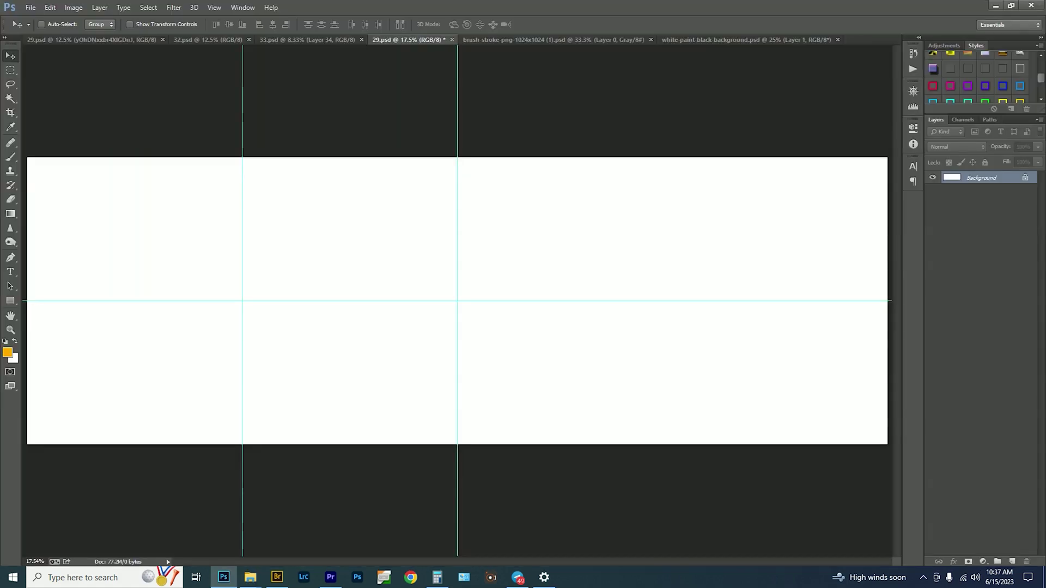
key("ctrl+a")
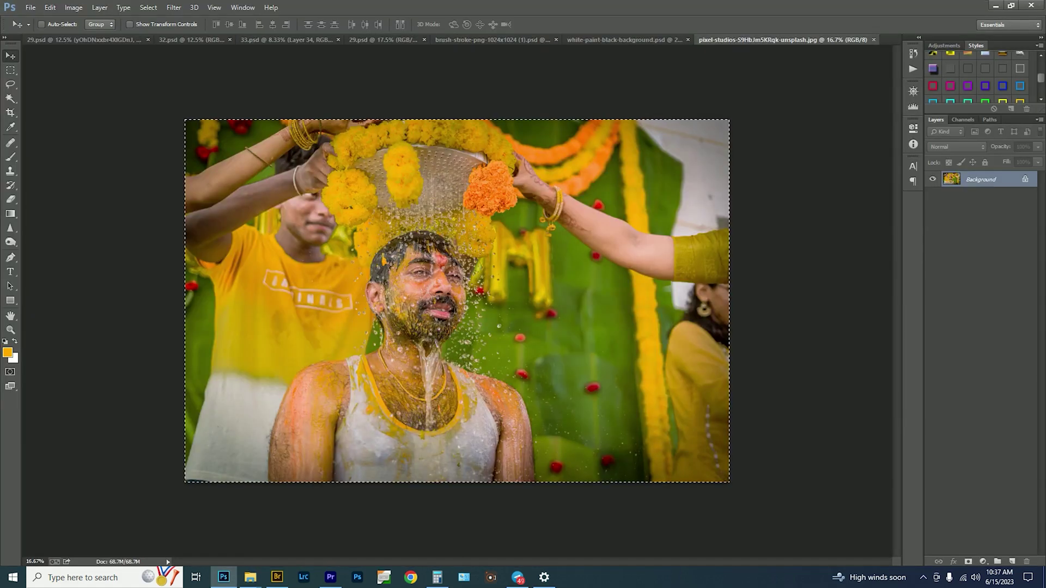
key("ctrl+w")
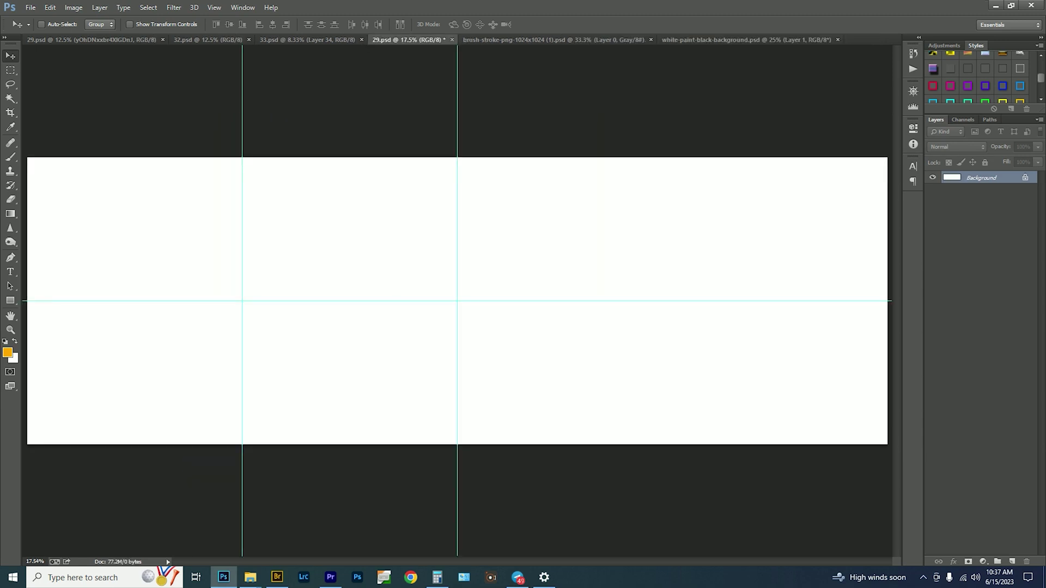
key("ctrl+shift+n")
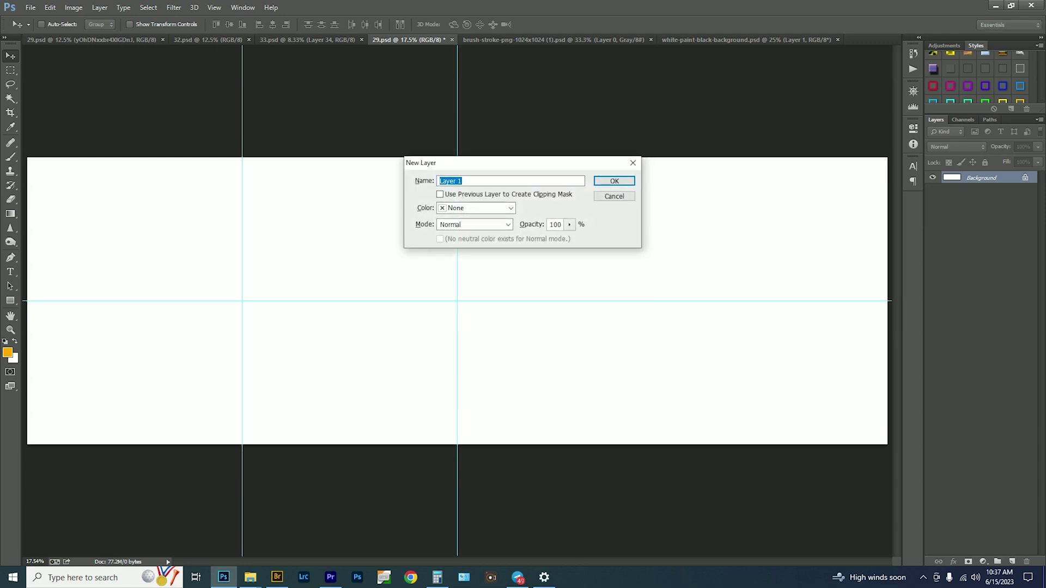
Step: Fill a new layer with an orange-to-transparent gradient, shifted right so orange covers the right side
key("Return")
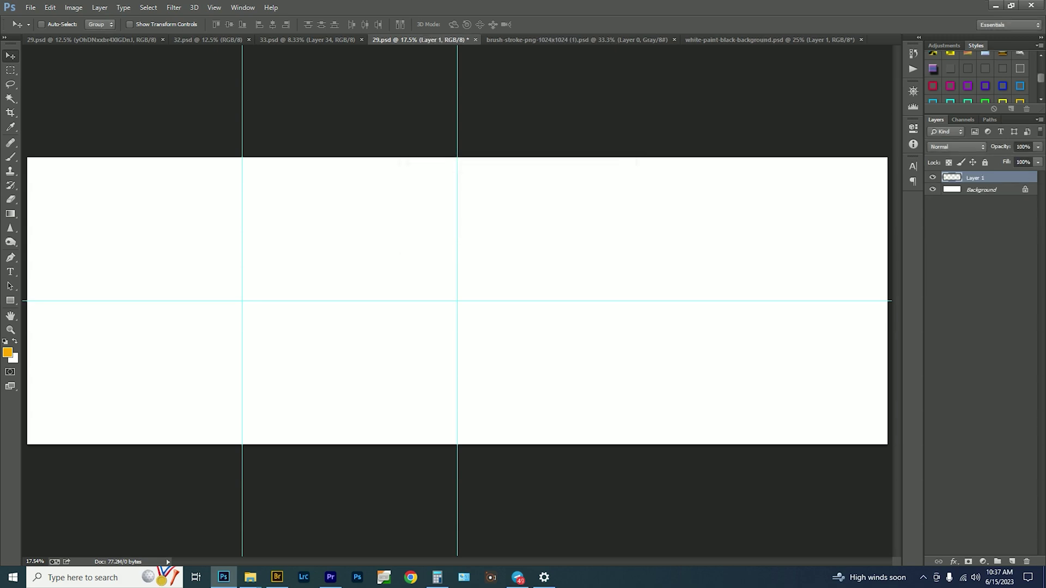
key("g")
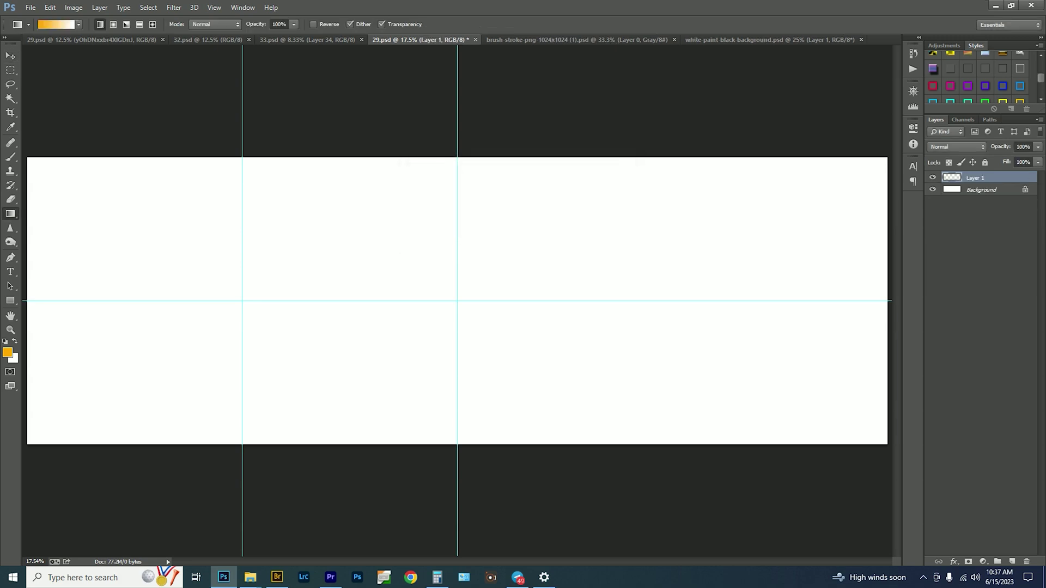
left_click_drag(626, 300, 242, 301)
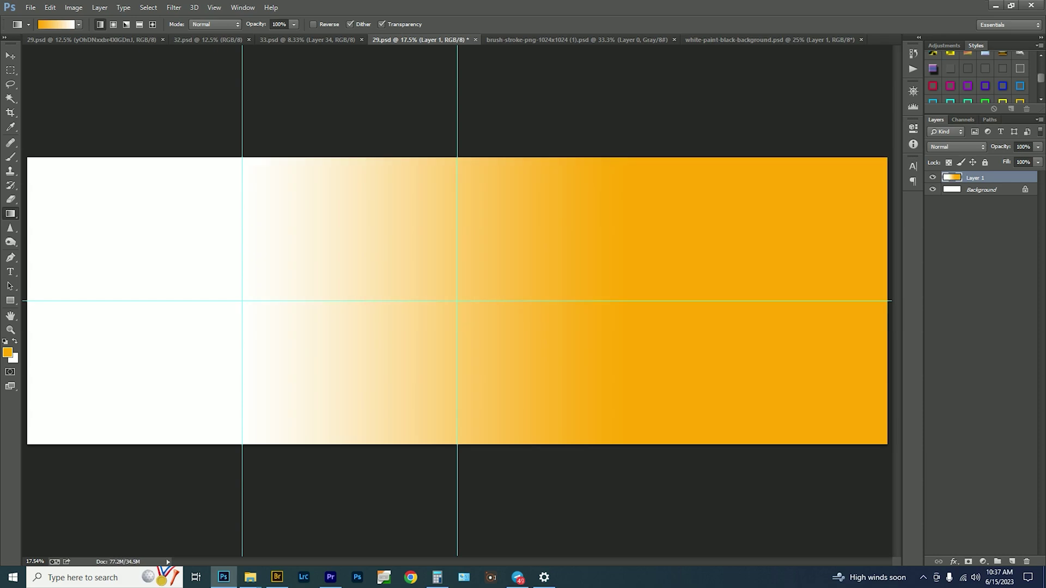
key("ctrl+t")
left_click_drag(455, 301, 662, 302)
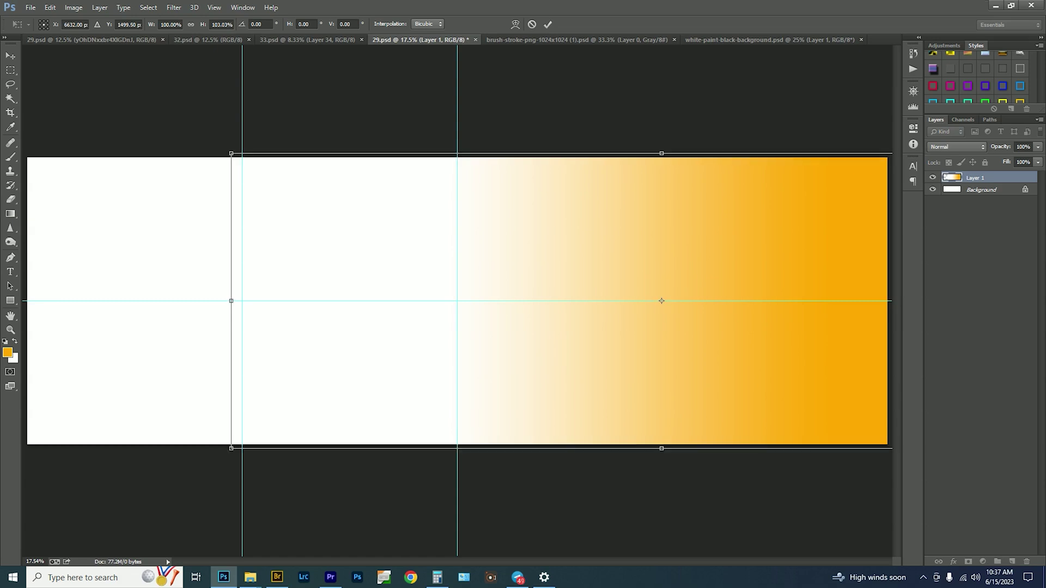
key("Return")
left_click_drag(721, 272, 699, 272)
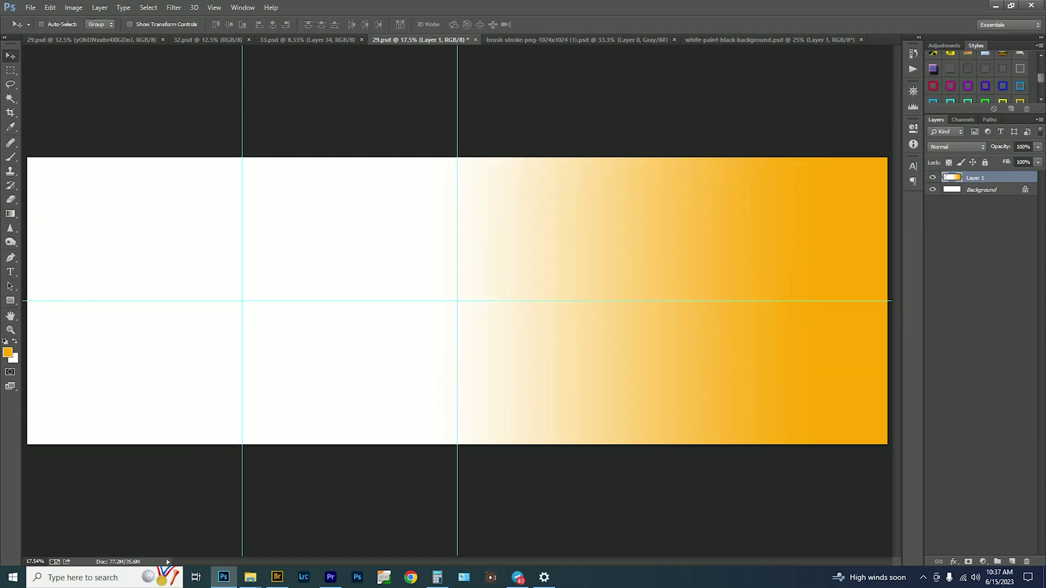
Step: Lock the gradient layer, then paste the black brush stroke across the left half to the middle guide
left_click(984, 162)
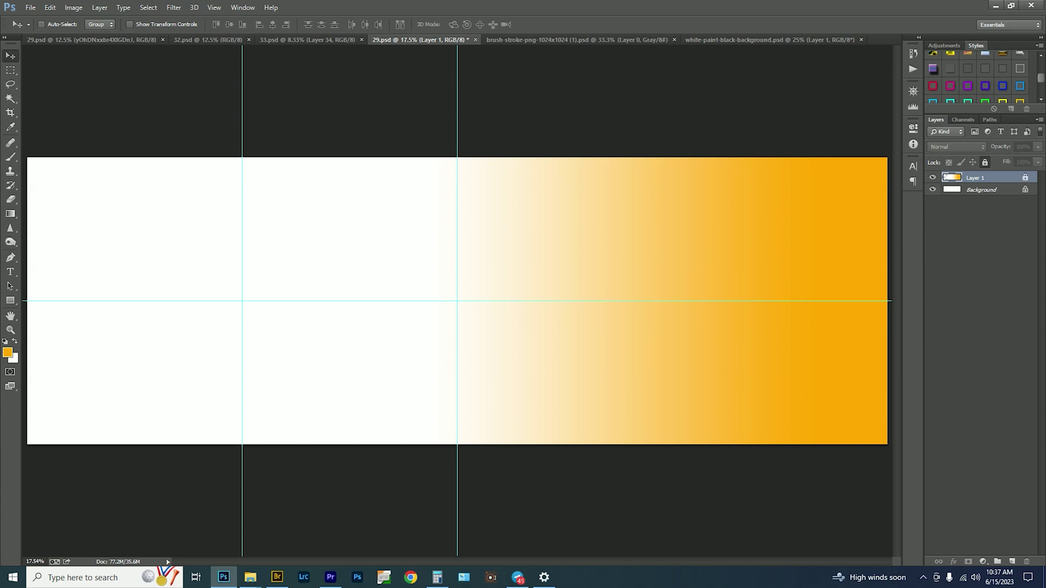
left_click(769, 40)
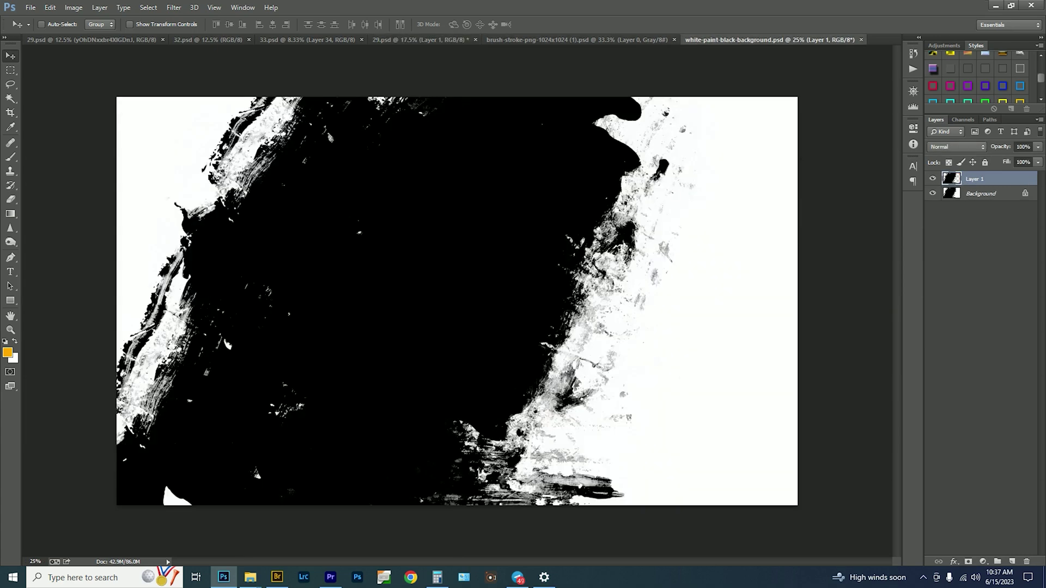
key("ctrl+a")
key("ctrl+w")
key("ctrl+v")
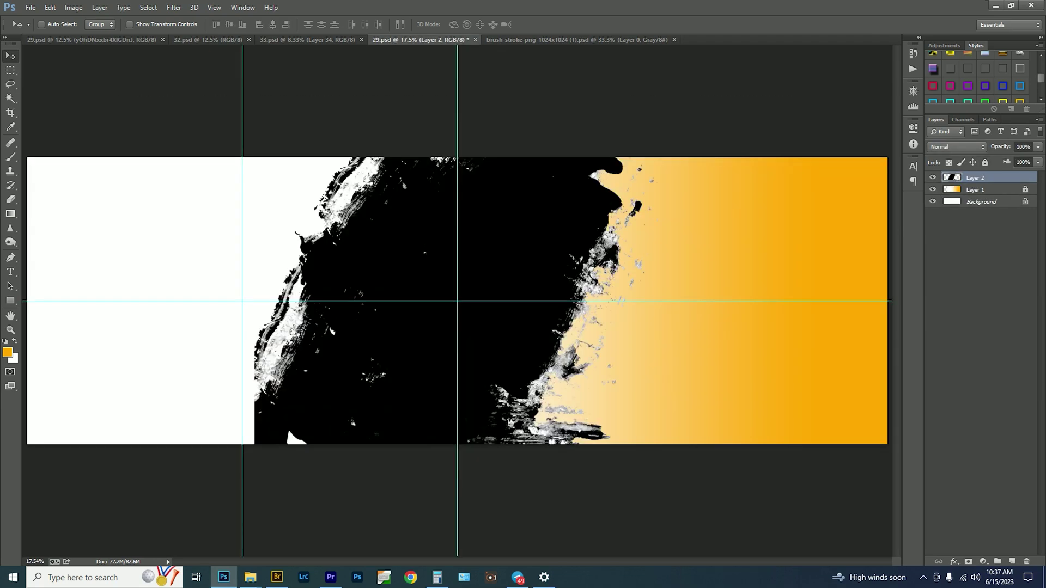
key("ctrl+t")
left_click_drag(481, 298, 271, 298)
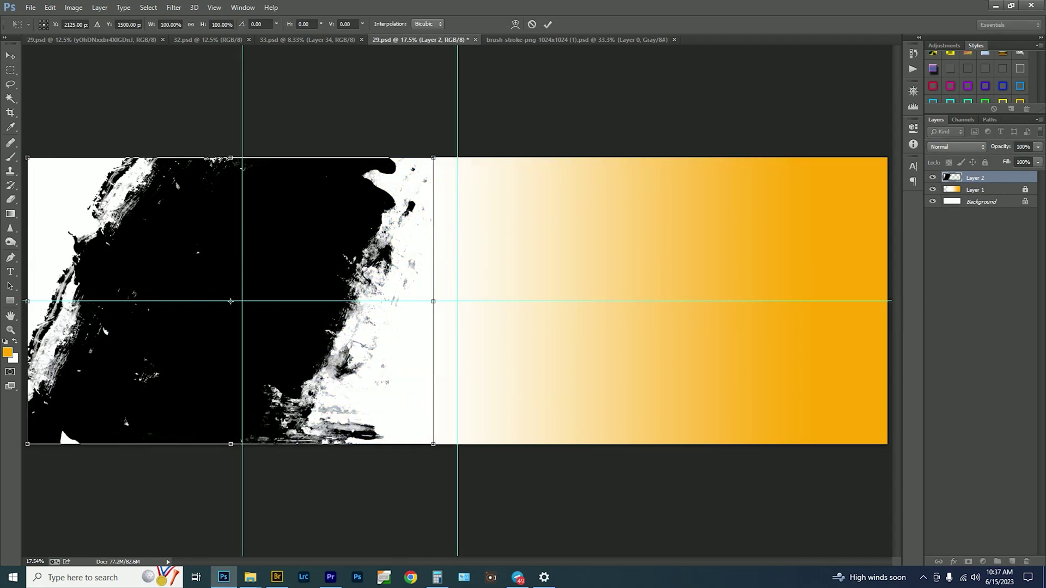
left_click_drag(433, 301, 457, 301)
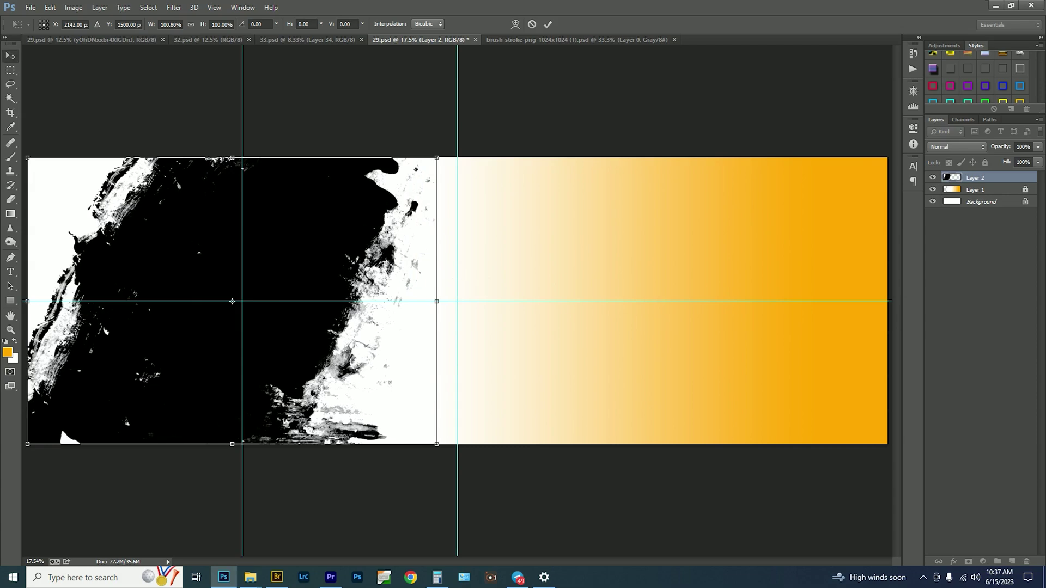
key("Return")
Step: Drag a haldi photo from the photo folder onto the album canvas
left_click(54, 532)
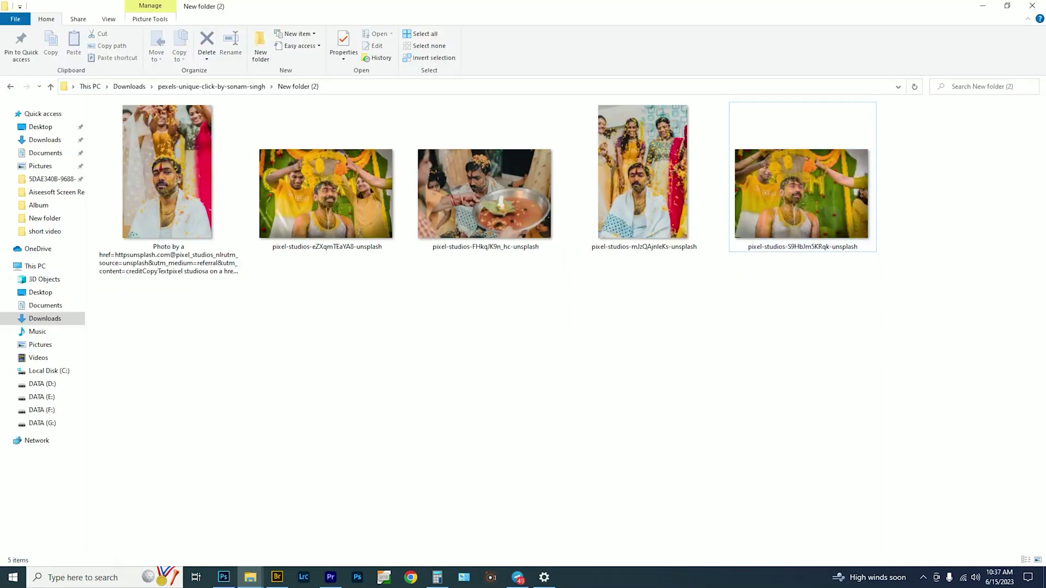
left_click(806, 233)
left_click_drag(805, 234, 436, 327)
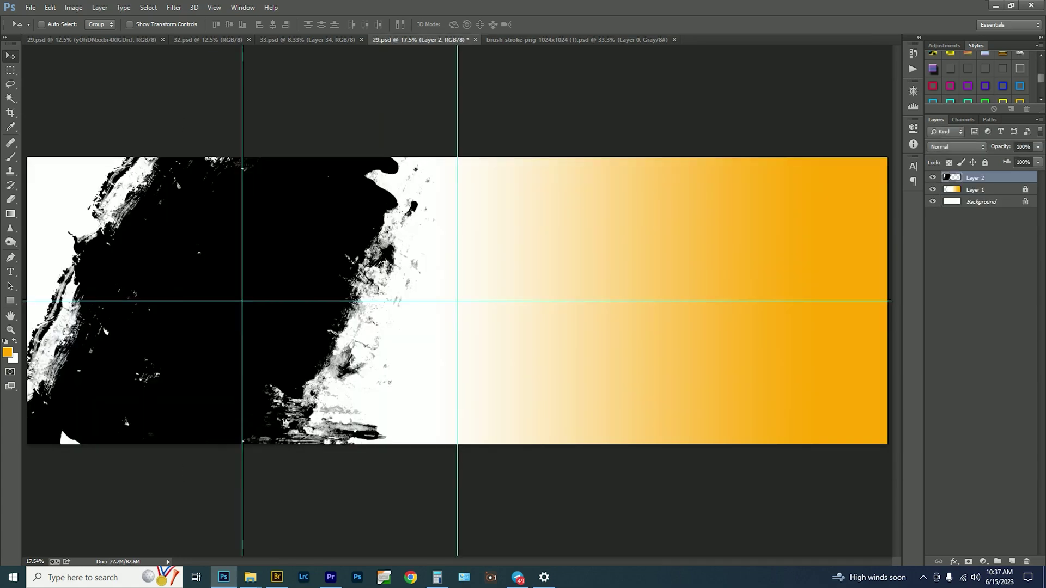
Step: Clip the haldi photo into the brush stroke, scale it to about 75%, and bring in the next photo
key("ctrl+v")
key("ctrl+alt+g")
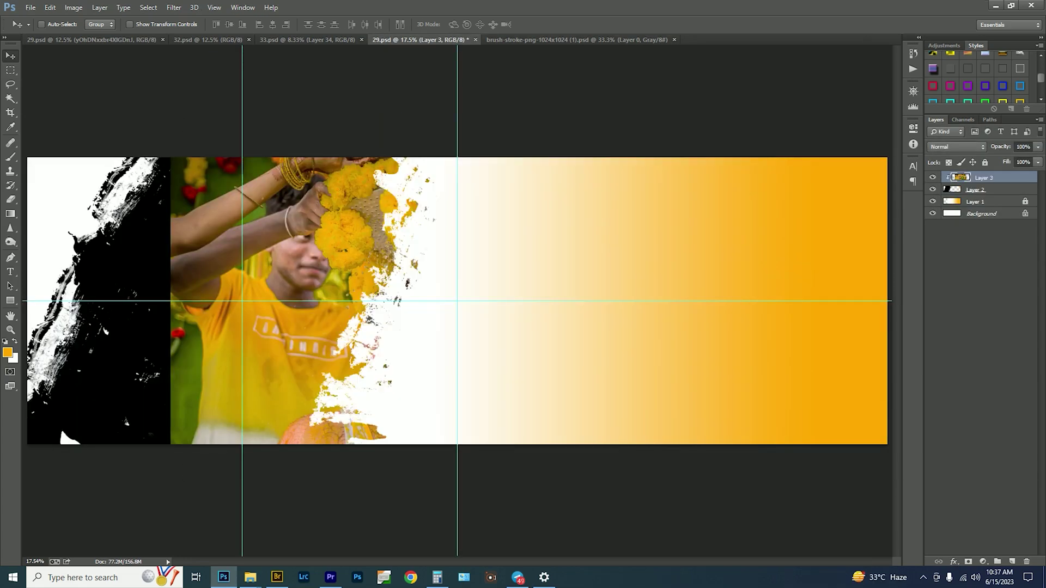
key("ctrl+t")
left_click_drag(408, 267, 294, 267)
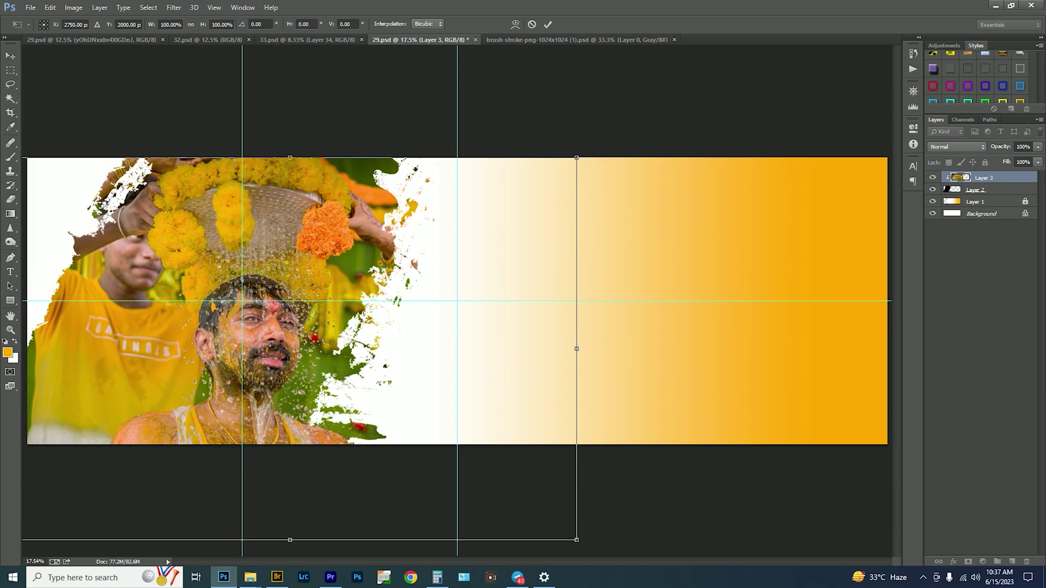
left_click_drag(576, 540, 437, 446)
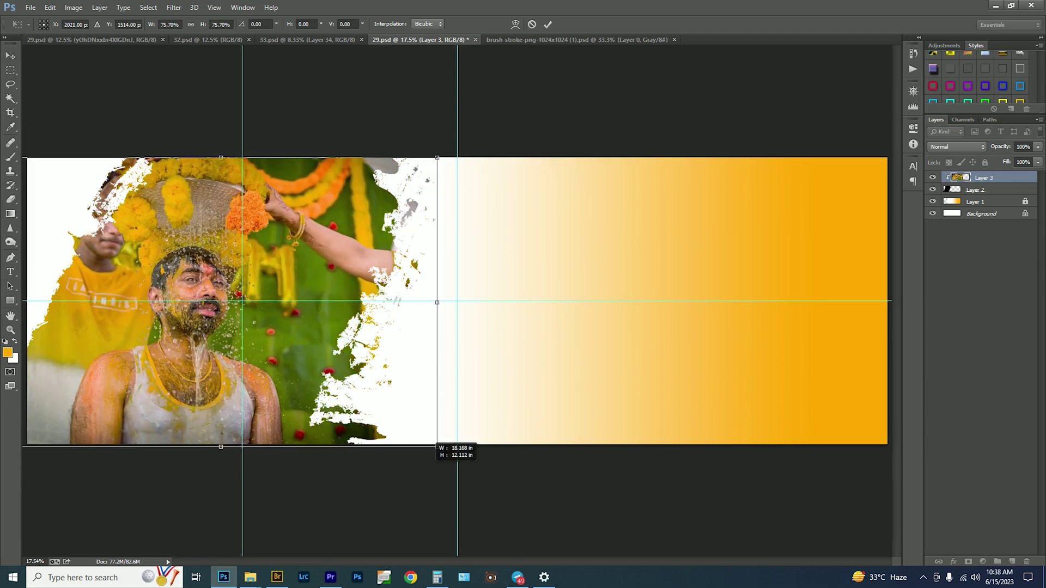
left_click_drag(354, 275, 365, 275)
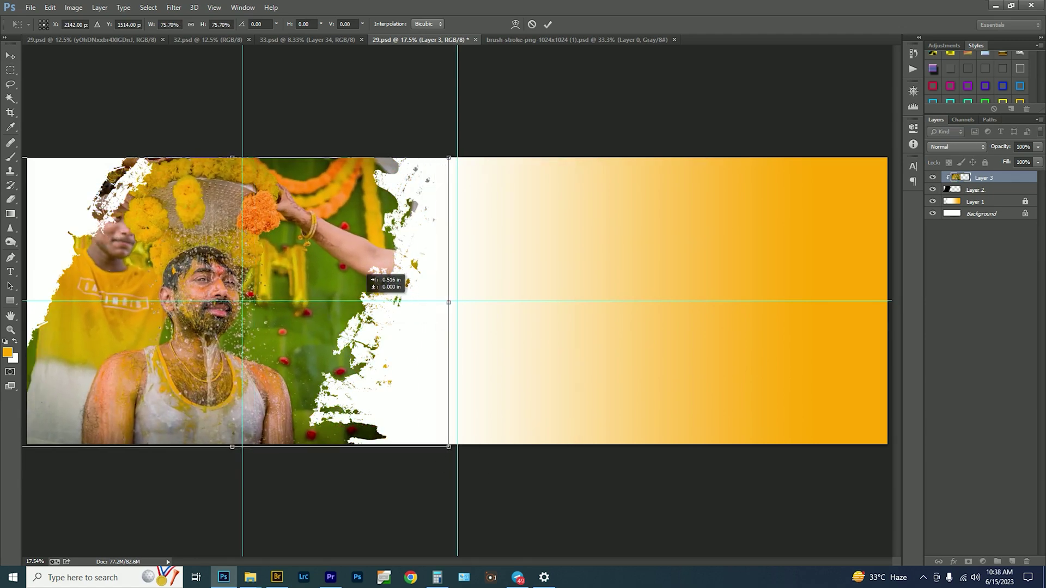
key("Return")
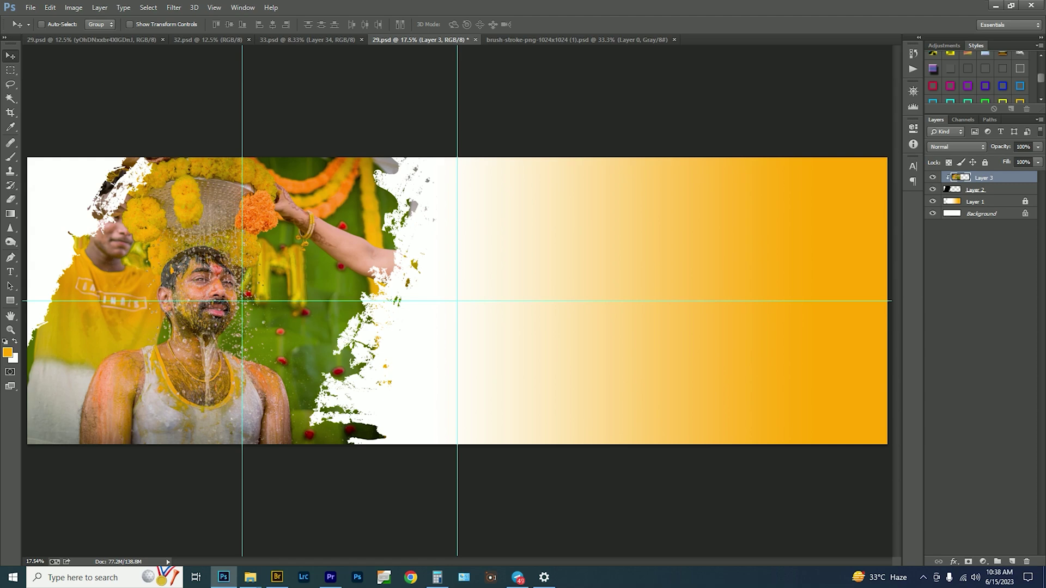
left_click(58, 525)
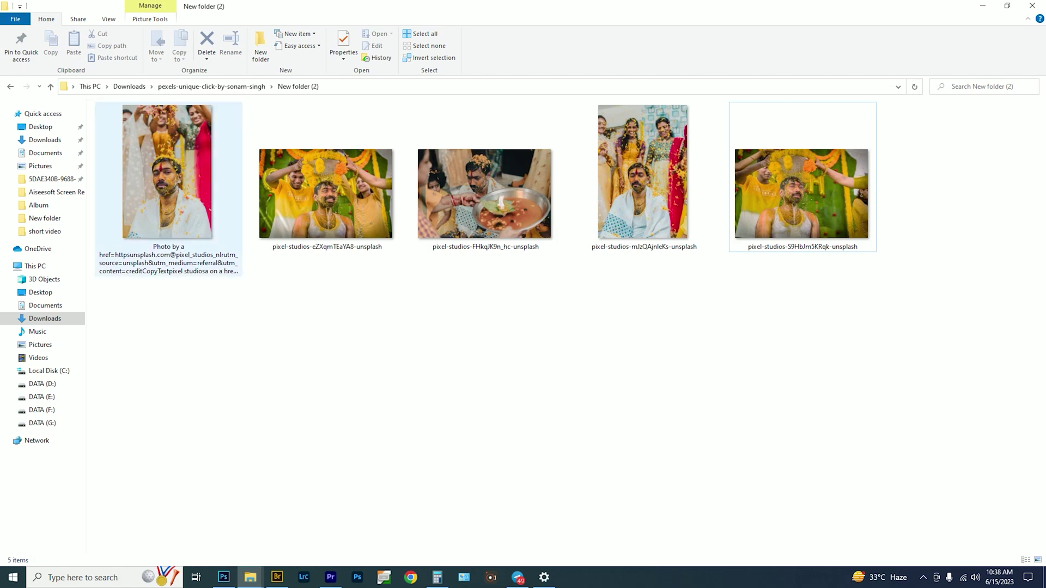
left_click_drag(163, 262, 126, 305)
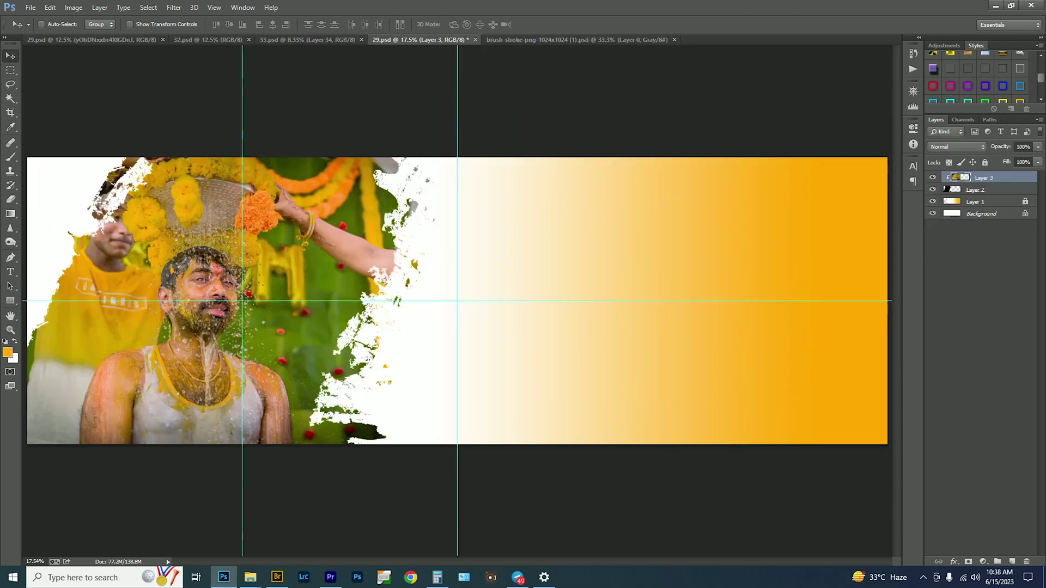
Step: Place the petal-throwing photo on the right edge, resized to about two thirds
left_click_drag(733, 273, 732, 278)
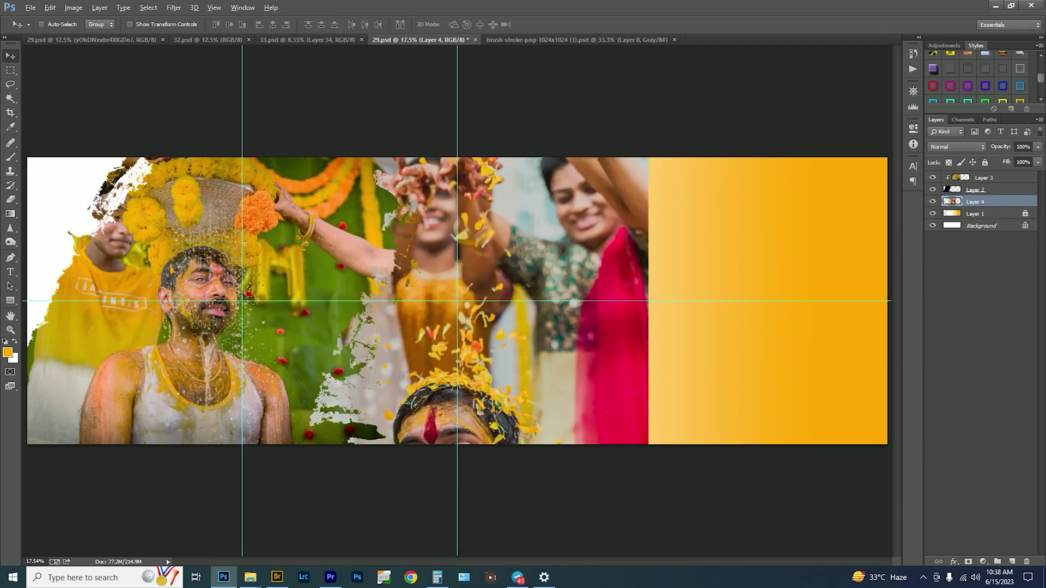
key("ctrl+alt+g")
key("ctrl+alt+g")
key("ctrl+t")
left_click_drag(457, 157, 457, 311)
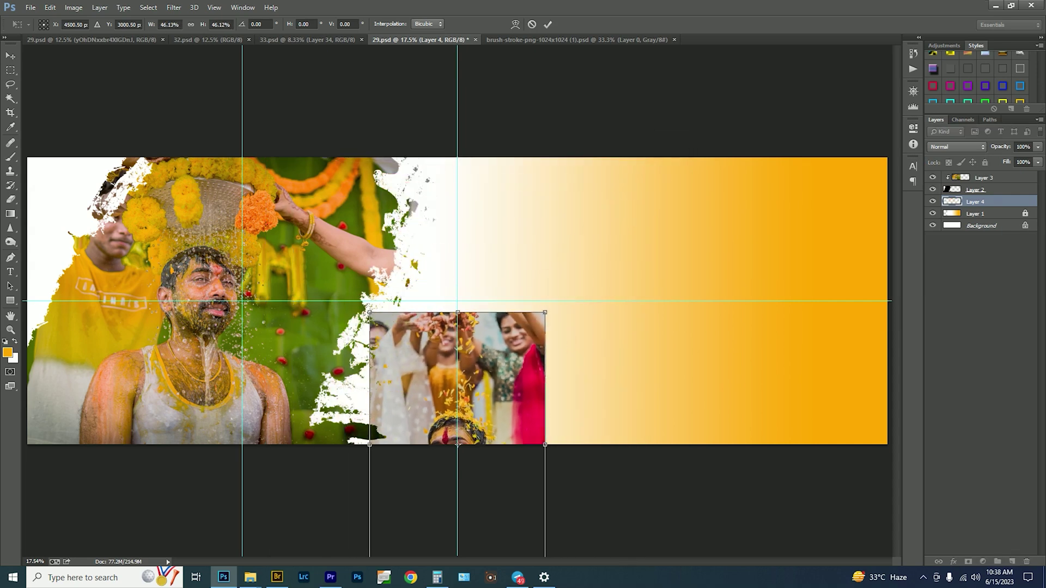
left_click_drag(459, 377, 800, 315)
left_click_drag(811, 243, 811, 239)
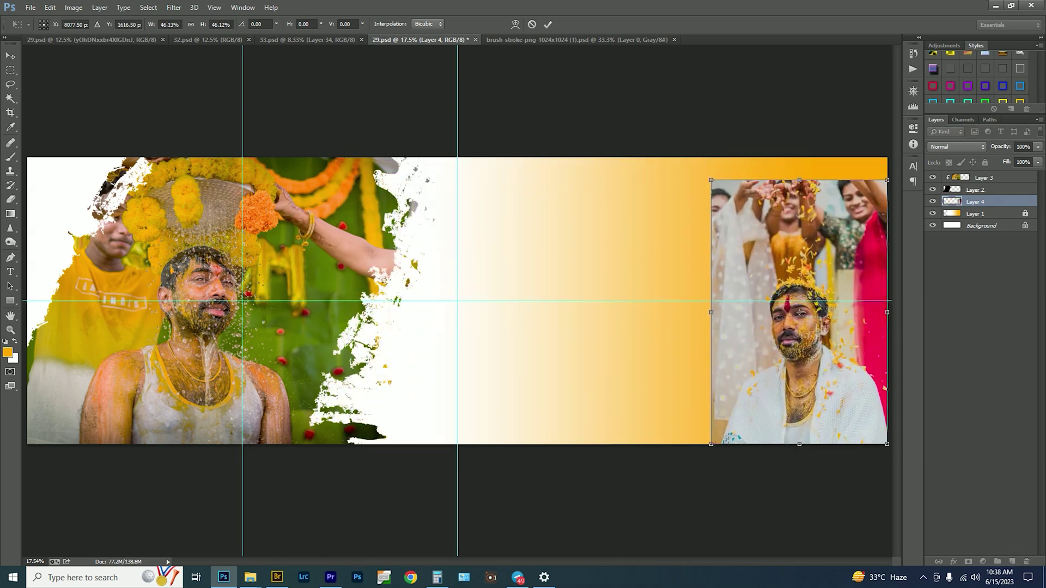
left_click_drag(711, 180, 639, 72)
key("Return")
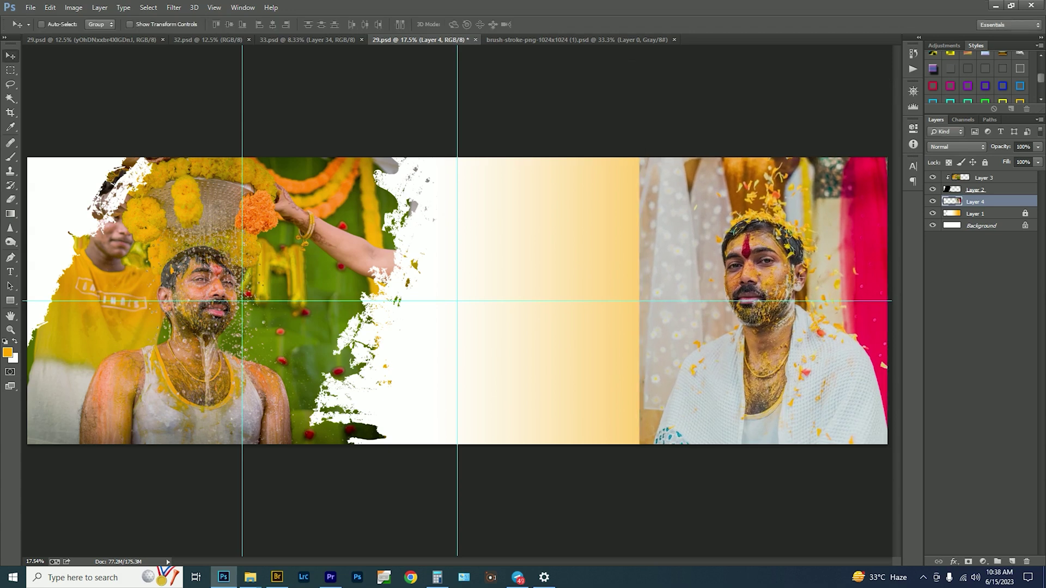
Step: Nudge the right photo slightly right and cycle its blend modes toward Overlay
key("shift+Right")
key("shift+Right")
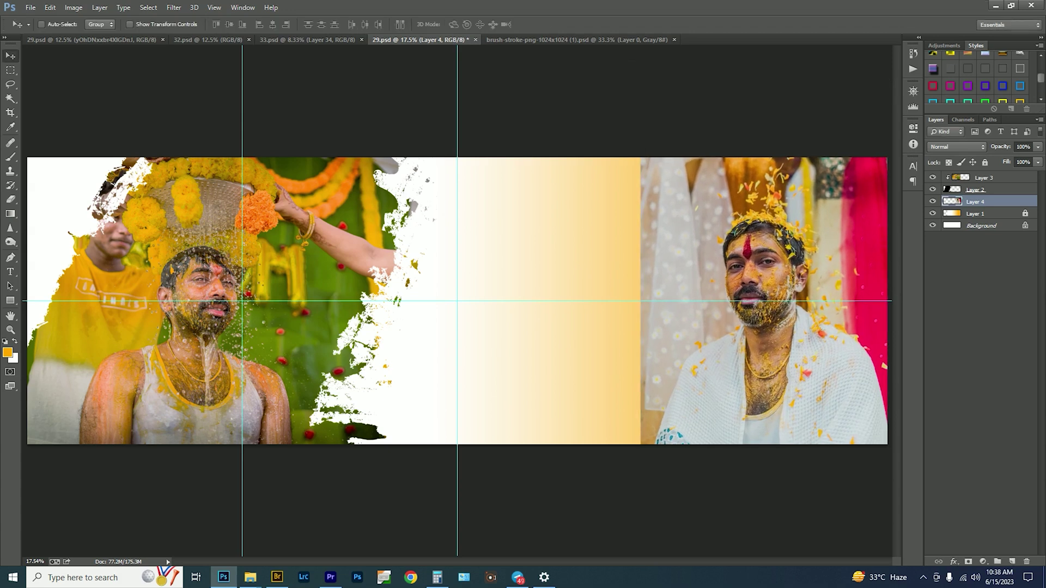
key("shift+plus")
key("shift+plus")
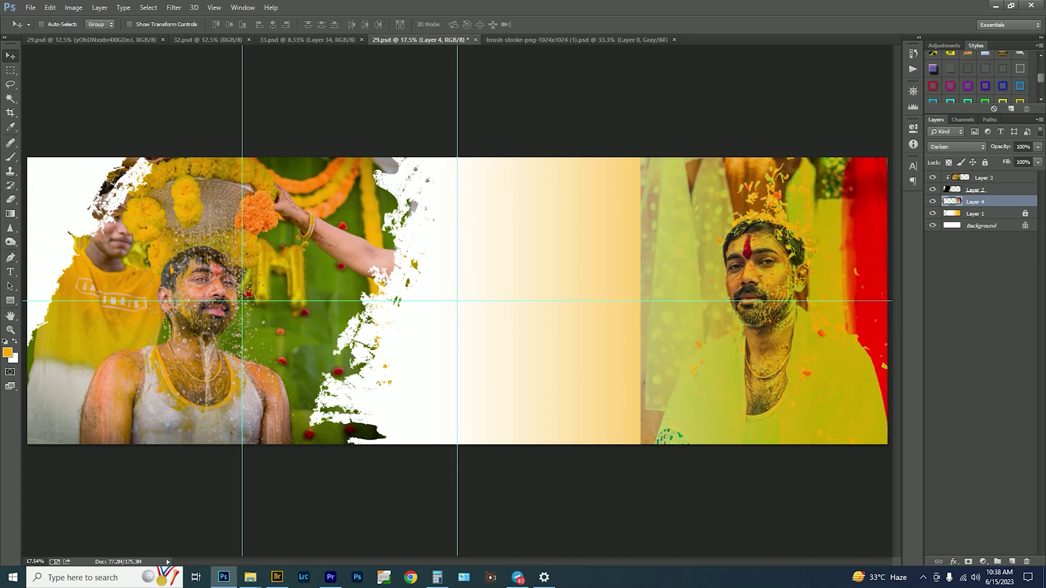
key("shift+plus")
key("shift+plus")
key("shift+plus")
key("shift+plus")
key("shift+plus")
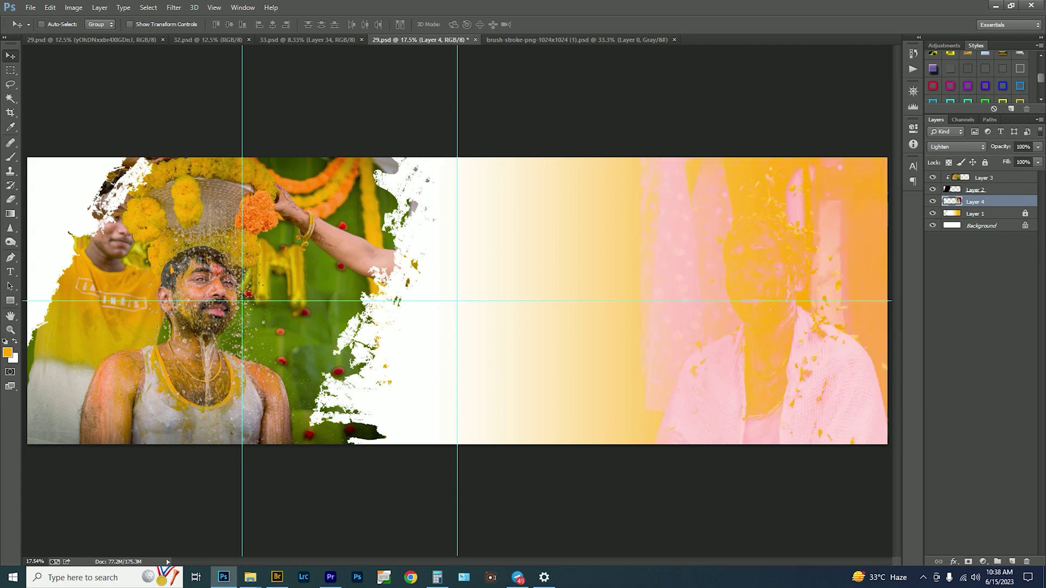
key("shift+plus")
key("shift+plus")
key("shift+plus")
key("shift+plus")
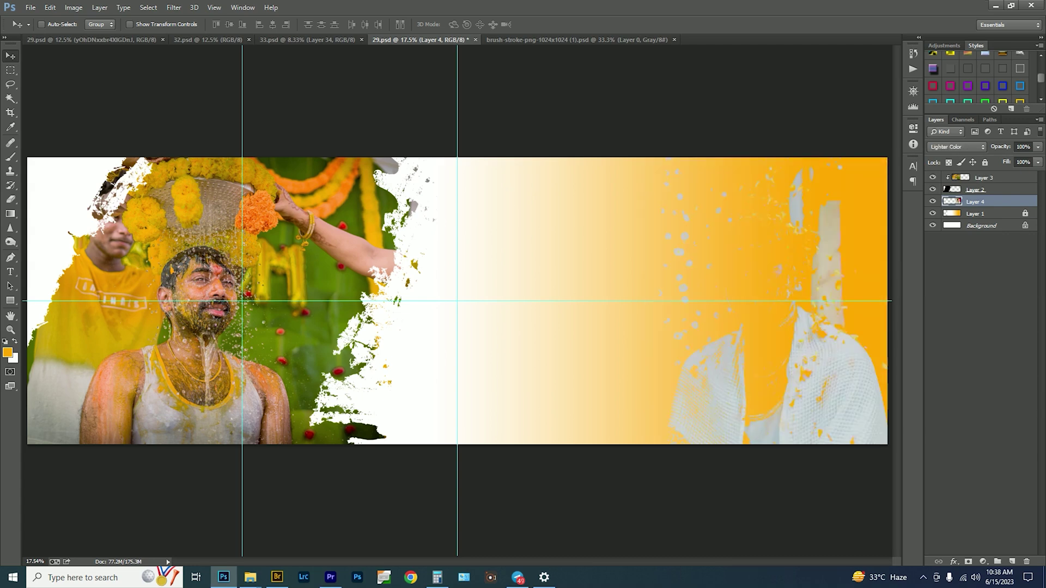
key("shift+plus")
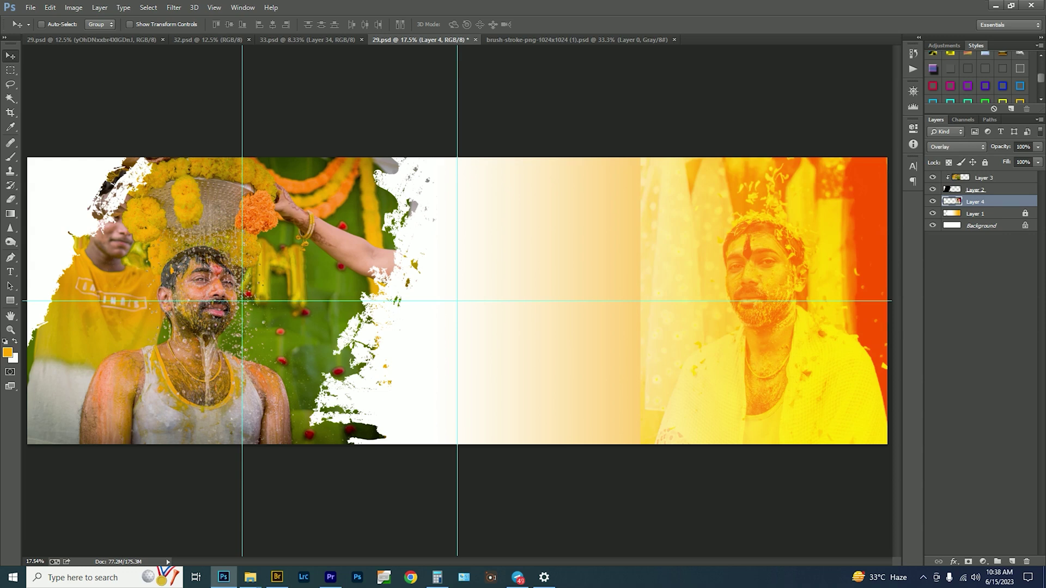
Step: Add a layer mask to the right photo and erase its edges softly into the gradient
left_click(968, 562)
key("e")
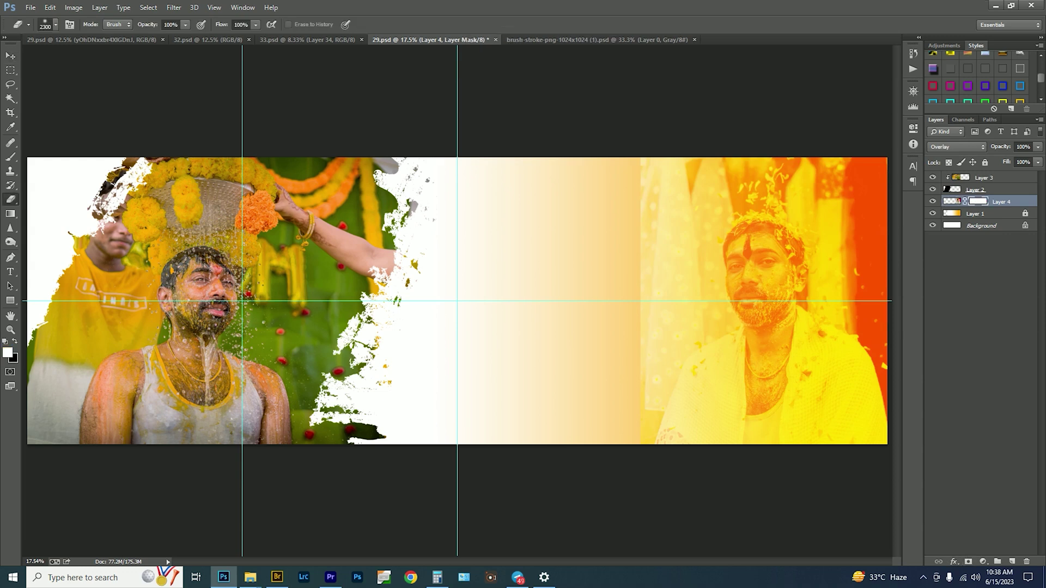
left_click_drag(632, 163, 632, 436)
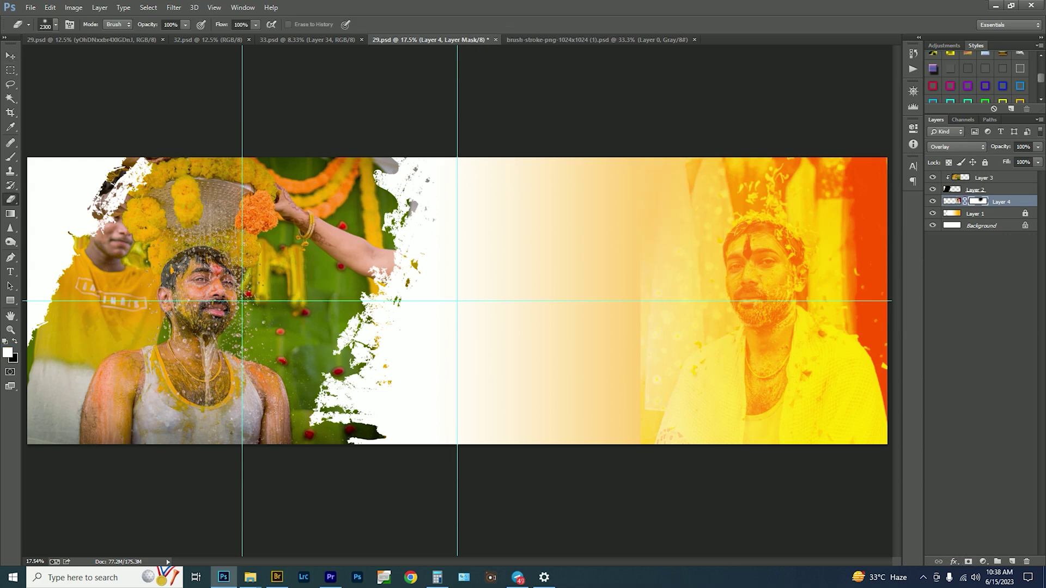
left_click_drag(659, 262, 670, 444)
mouse_move(872, 158)
left_mouse_down()
mouse_move(871, 430)
mouse_move(796, 439)
left_mouse_up()
Step: Enlarge the right photo slightly and tilt it about two degrees
key("ctrl+t")
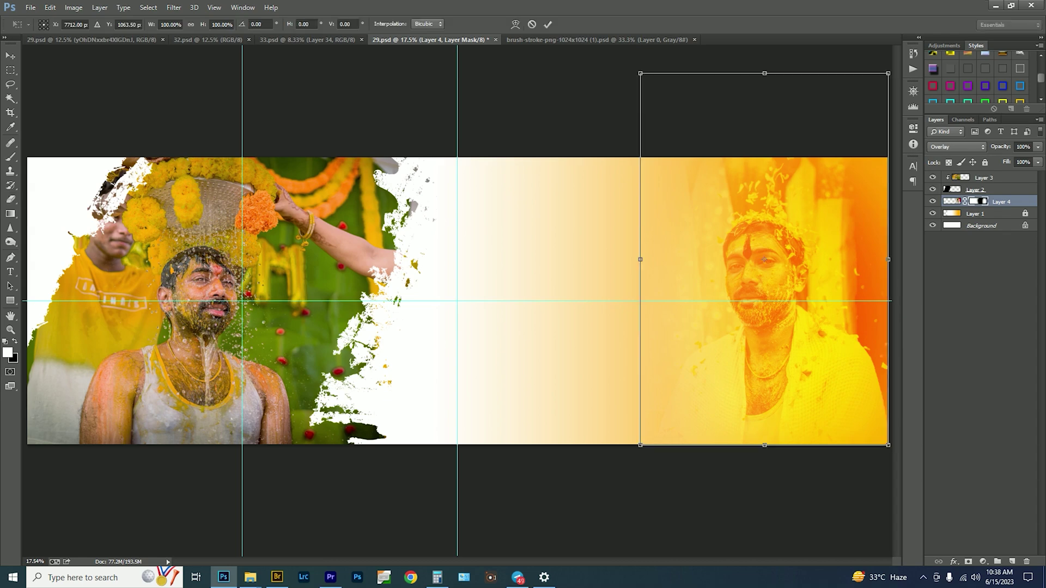
mouse_move(640, 443)
left_mouse_down()
mouse_move(630, 459)
mouse_move(525, 335)
left_mouse_up()
left_click_drag(729, 324, 744, 314)
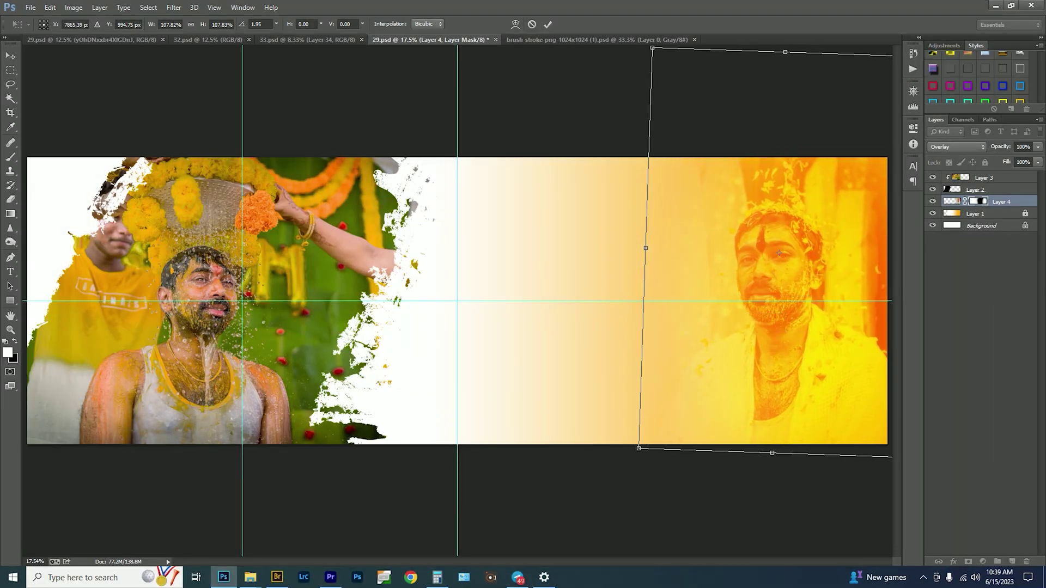
key("Return")
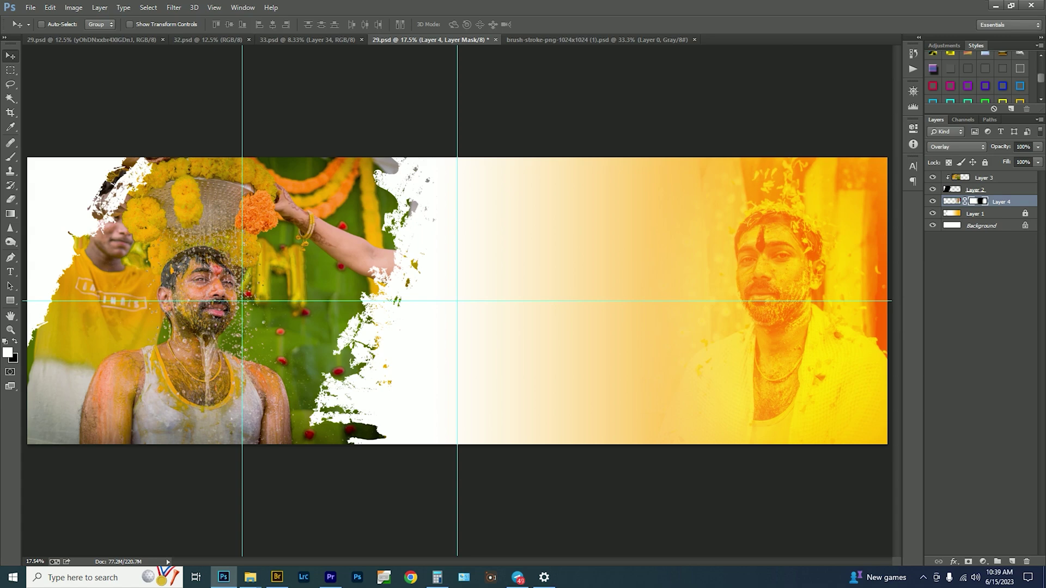
Step: Open Golden Light (78) from the 80 Golden Lights Bokeh (2) folder in Photoshop
left_click(250, 577)
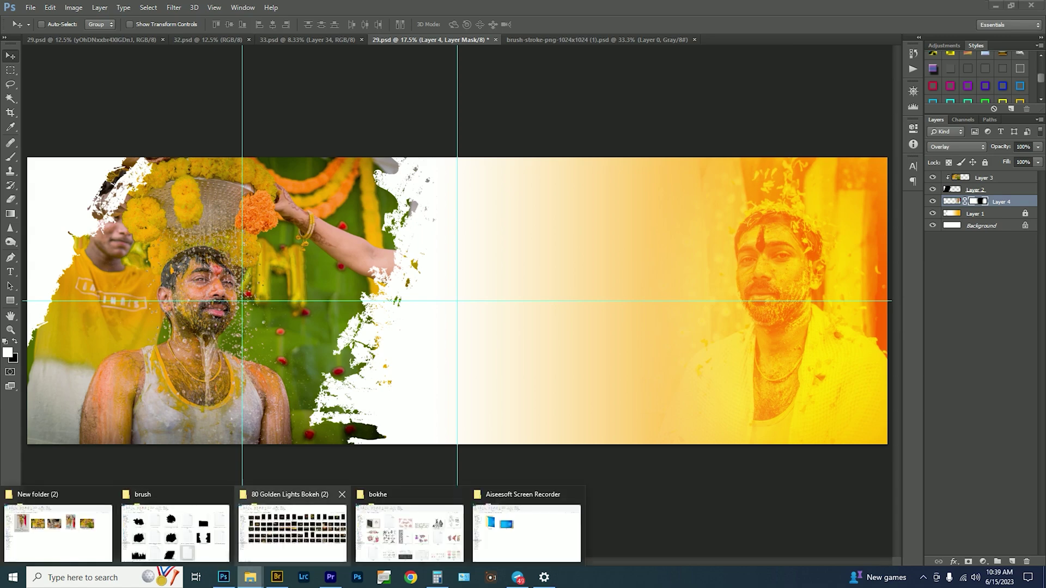
left_click(292, 526)
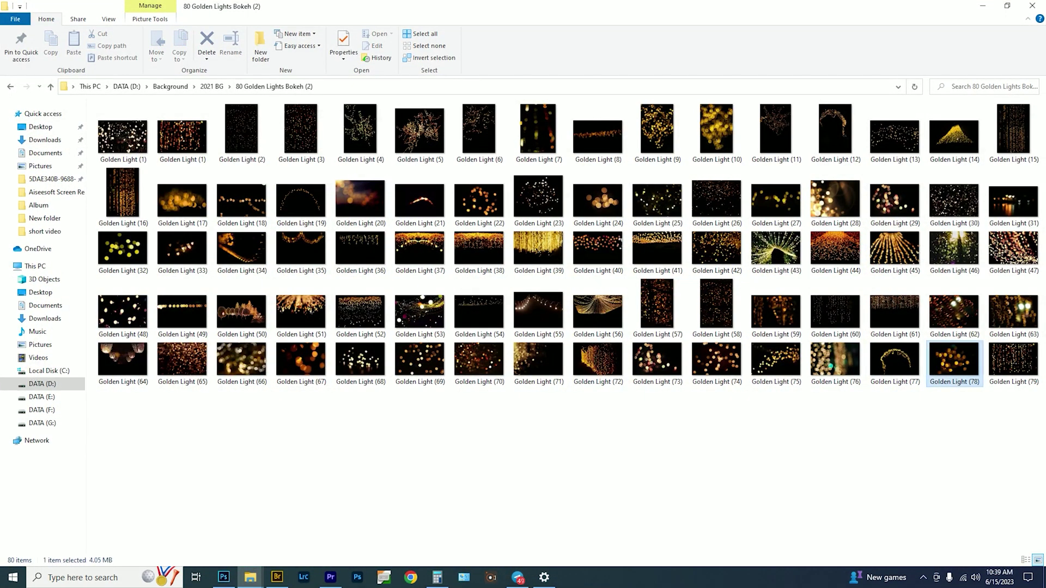
left_click_drag(953, 360, 447, 305)
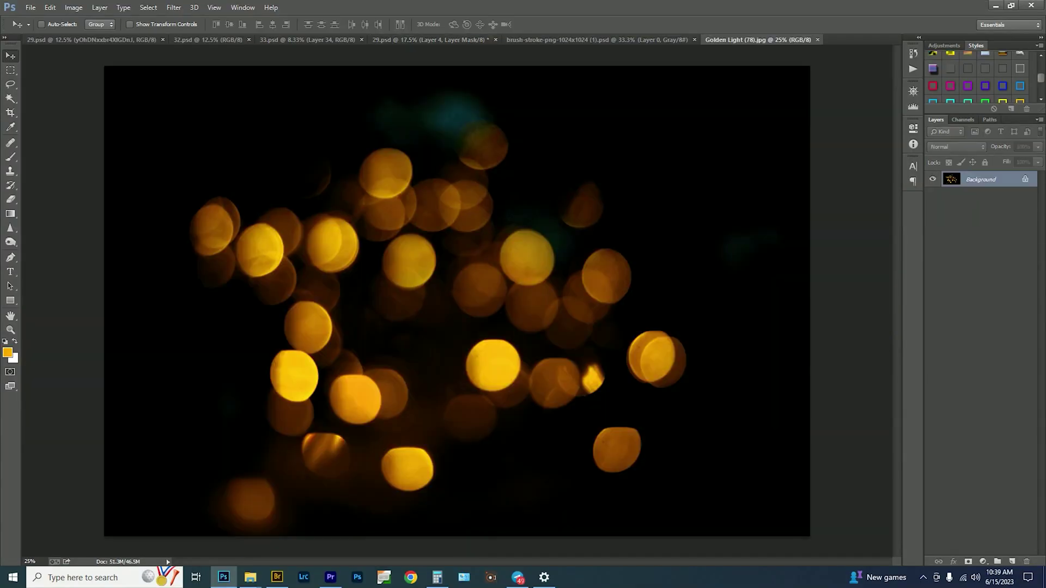
Step: Copy the whole bokeh image, close it, and paste it into the album spread
key("ctrl+a")
key("ctrl+w")
right_click(704, 229)
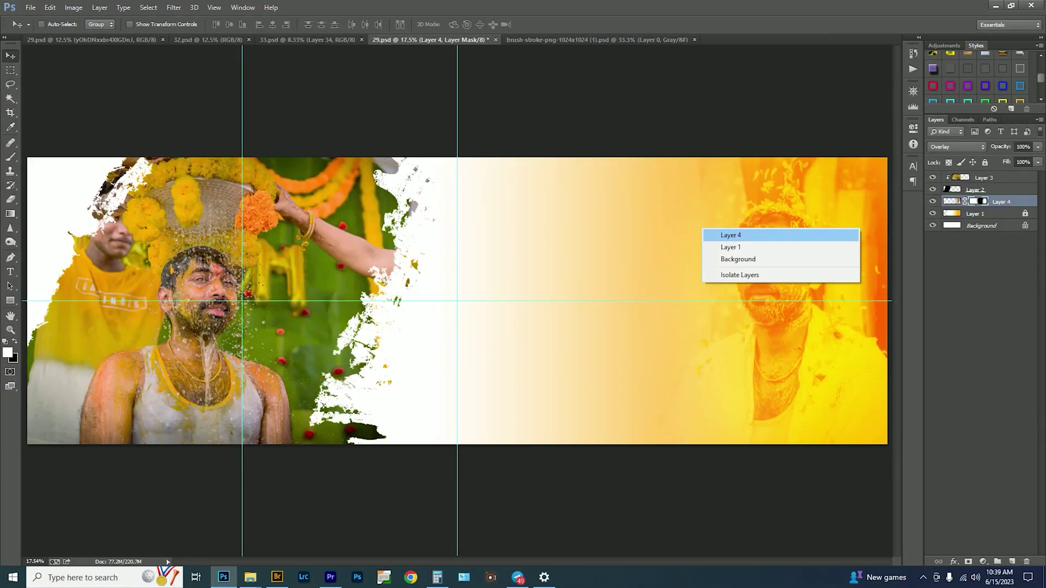
key("Escape")
key("ctrl+v")
Step: Position the bokeh over the right half, rotated about twenty degrees
left_click_drag(582, 253, 707, 253)
key("ctrl+t")
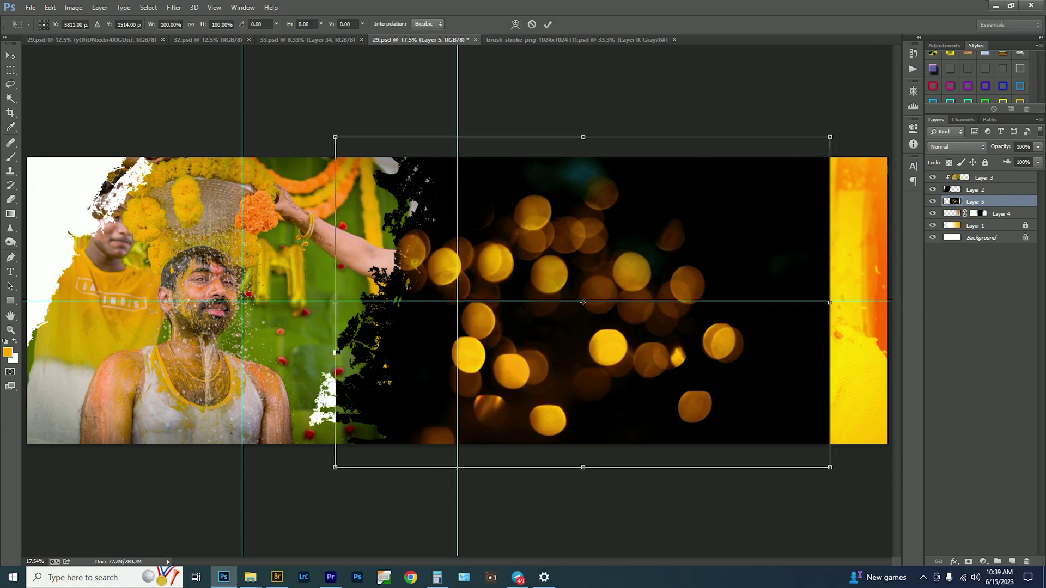
left_click_drag(763, 40, 726, 321)
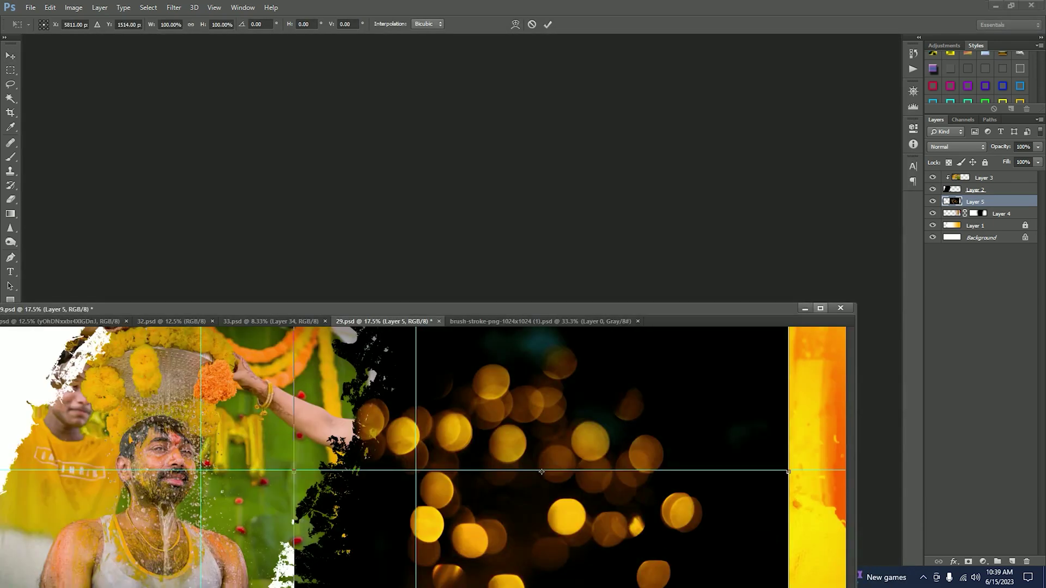
left_click(820, 309)
left_click_drag(644, 292, 673, 282)
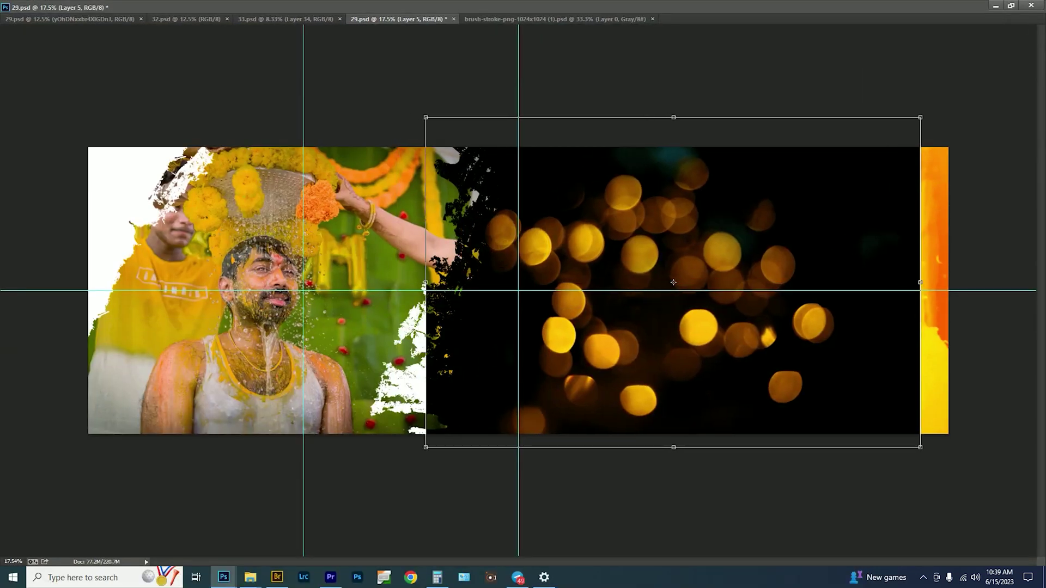
left_click_drag(937, 261, 768, 354)
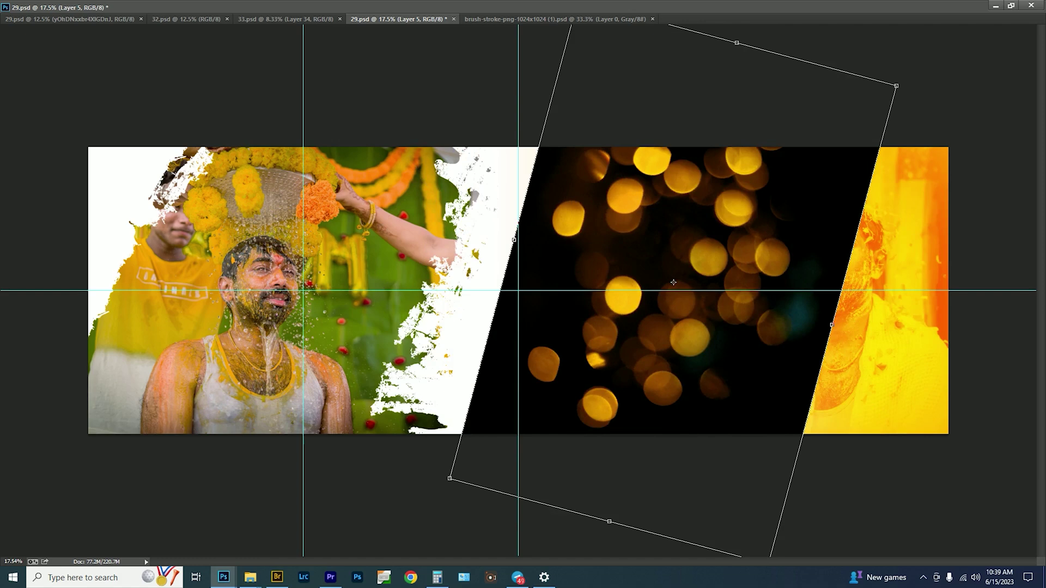
key("Return")
left_click_drag(749, 273, 703, 259)
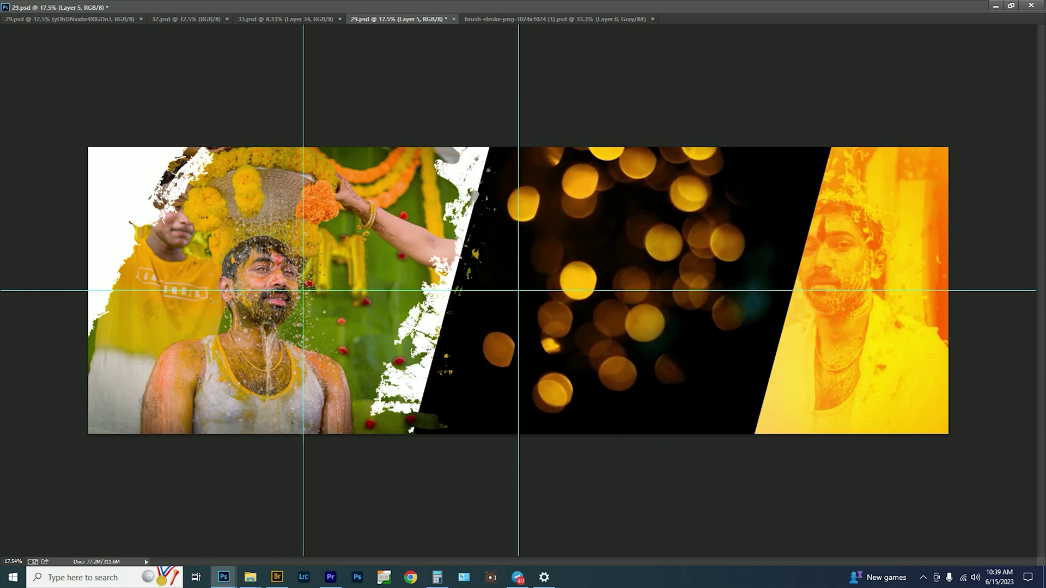
Step: Blend the bokeh with Color Dodge at 50% and restore the window and panels
key("shift+alt+s")
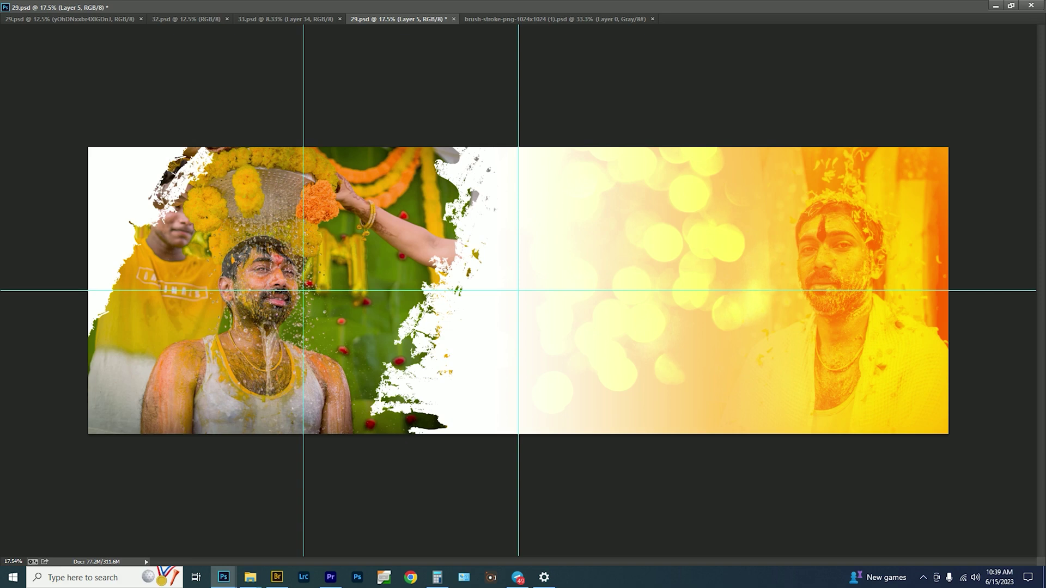
left_click_drag(812, 236, 841, 266)
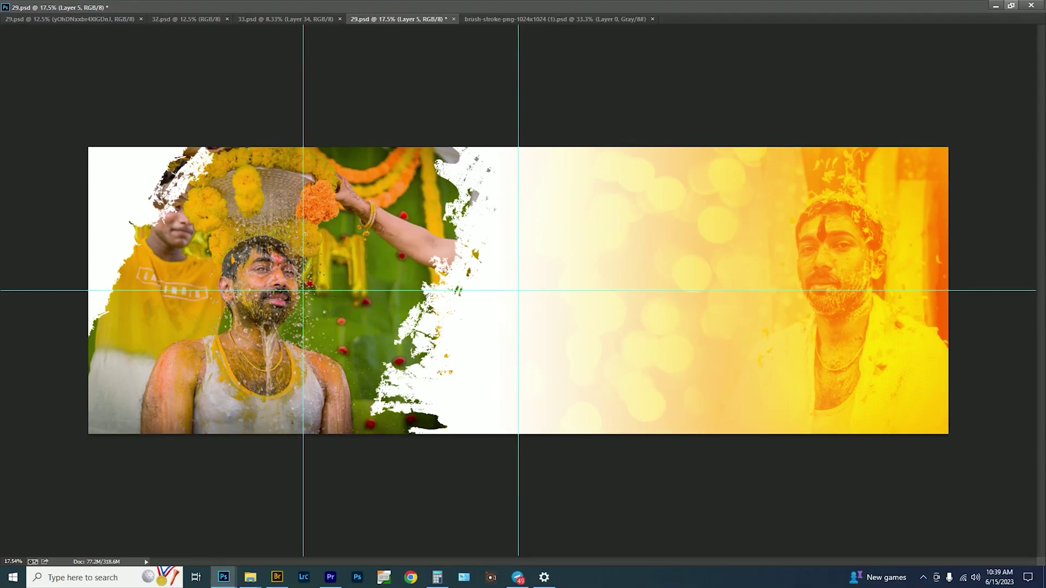
key("super+Down")
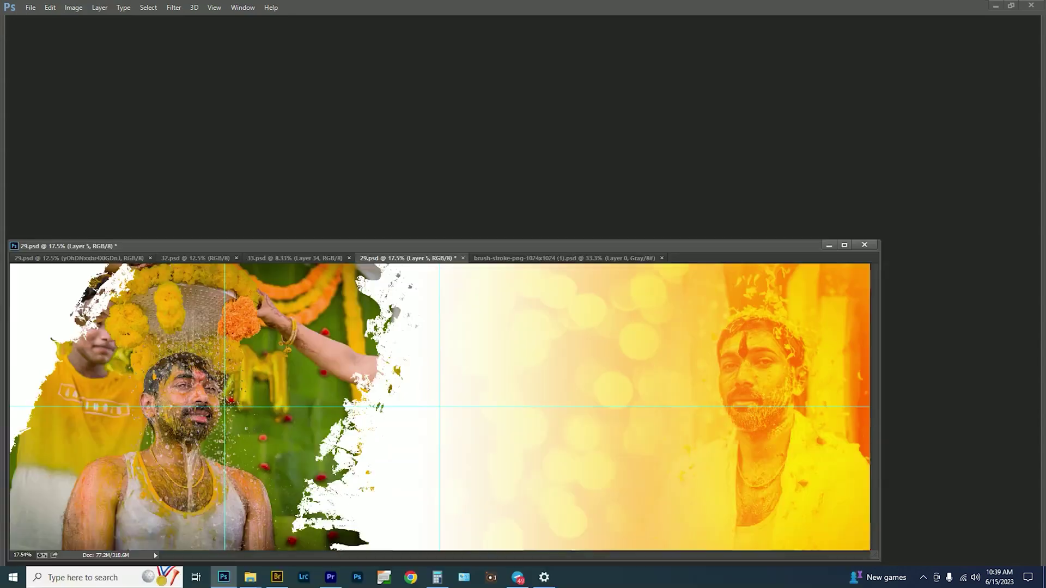
key("Tab")
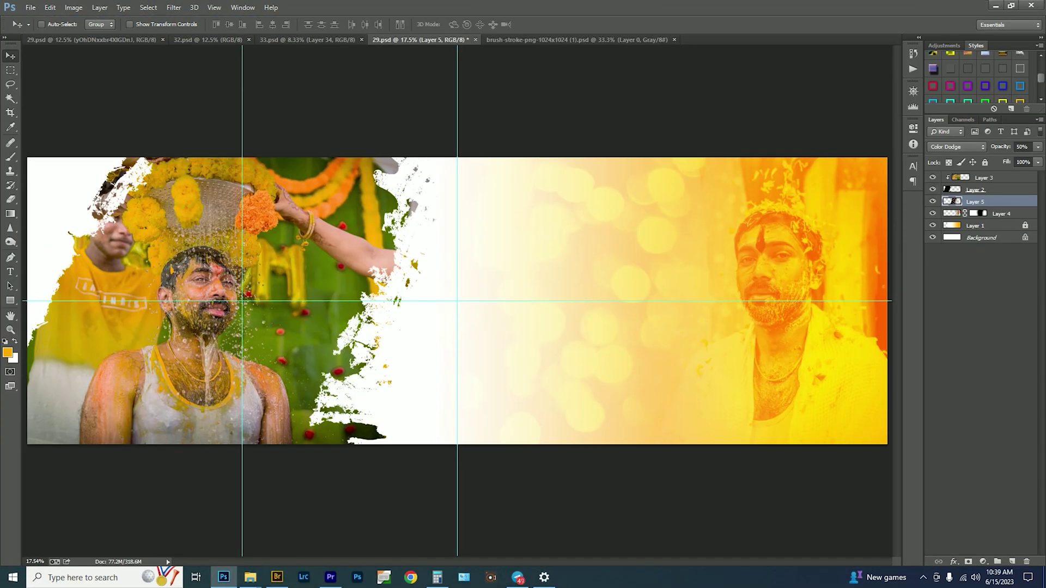
key("alt")
Step: Drag the marigold-basket, brass-plate and group-portrait photos from New folder (2) into Photoshop
left_click(58, 523)
left_click(486, 194)
left_click(327, 193, "ctrl")
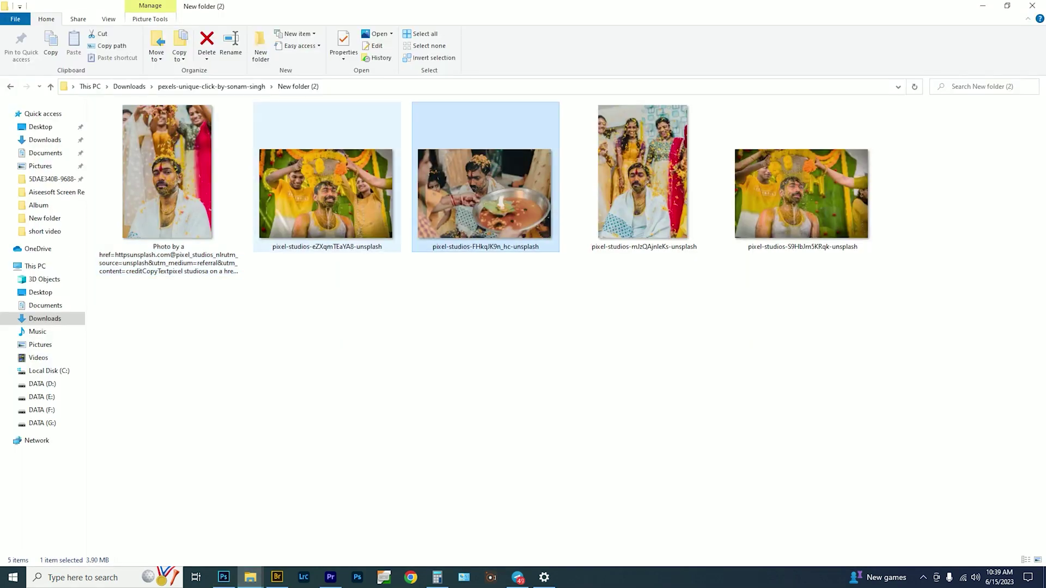
left_click(643, 171, "ctrl")
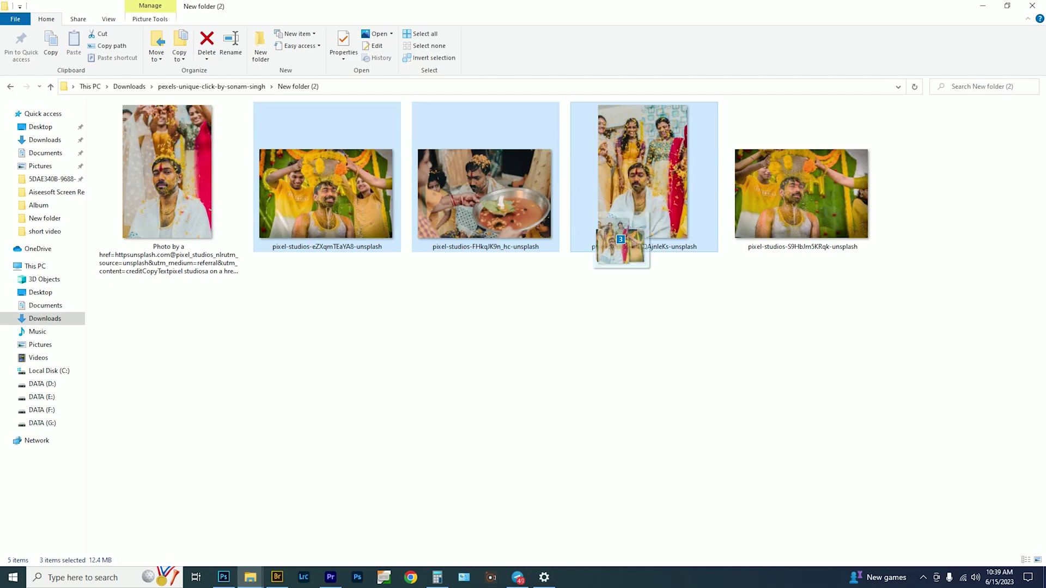
left_click_drag(643, 180, 223, 578)
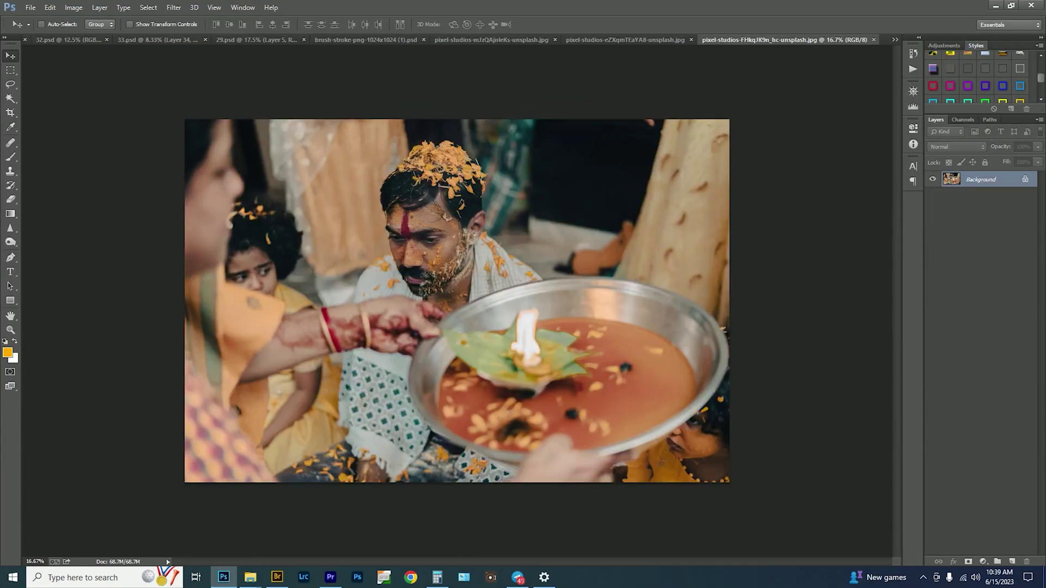
Step: In 29.psd, draw a black box on a new layer and duplicate it below
left_click(365, 39)
left_click(251, 40)
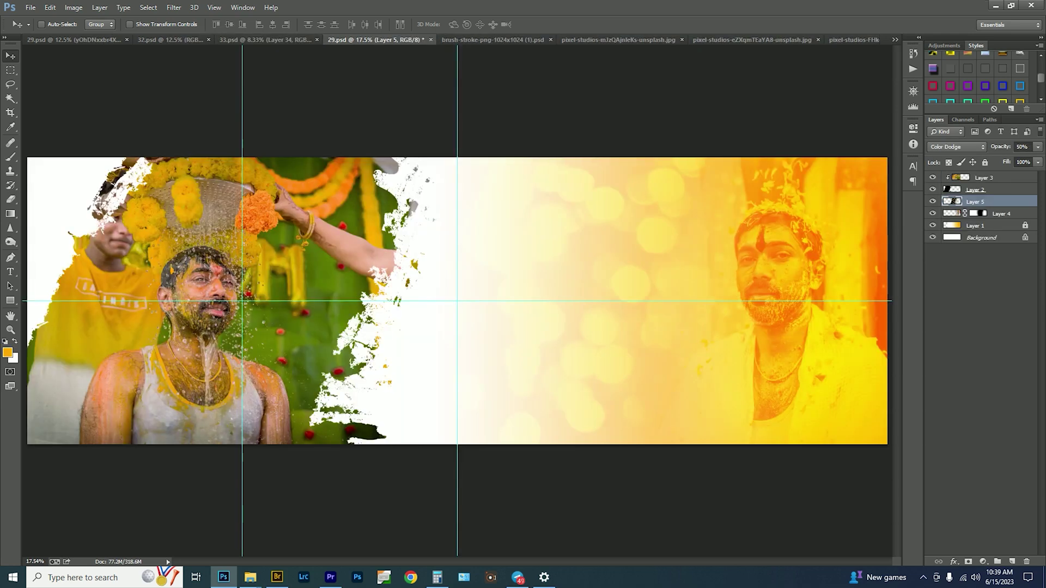
left_click_drag(469, 224, 631, 327)
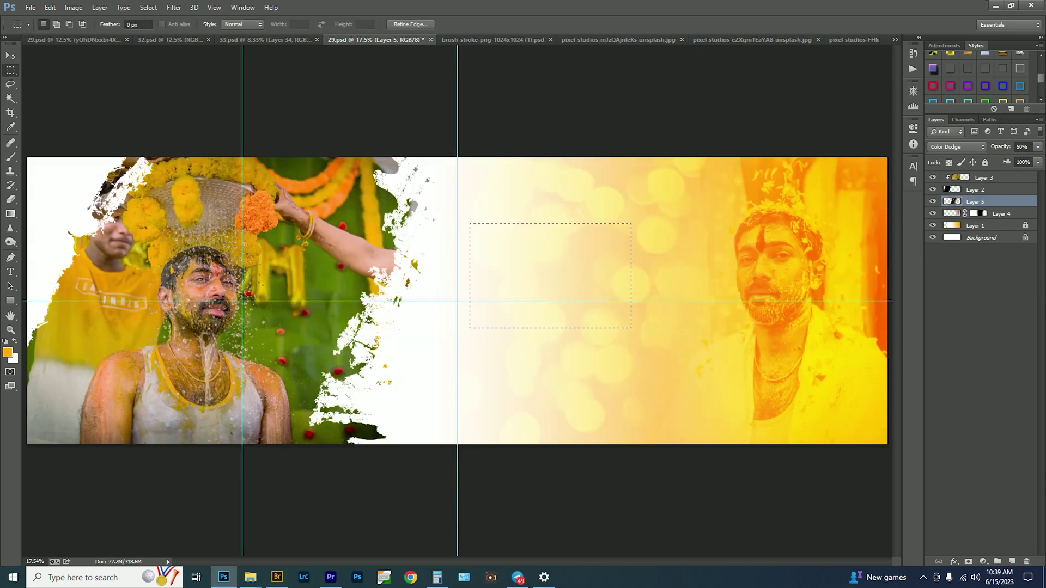
key("ctrl+shift+n")
key("Return")
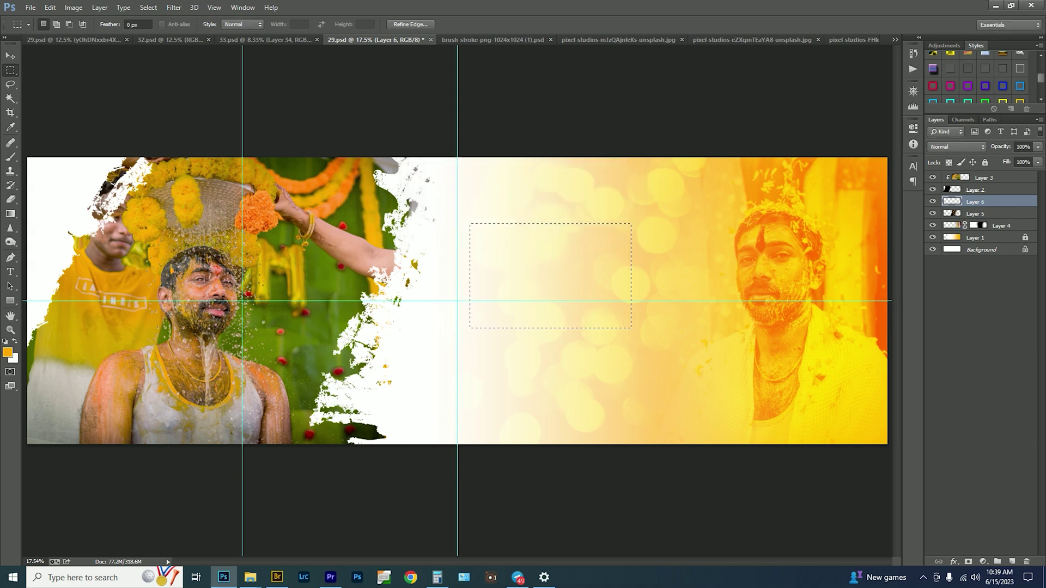
key("ctrl+BackSpace")
key("ctrl+d")
key("ctrl+i")
key("v")
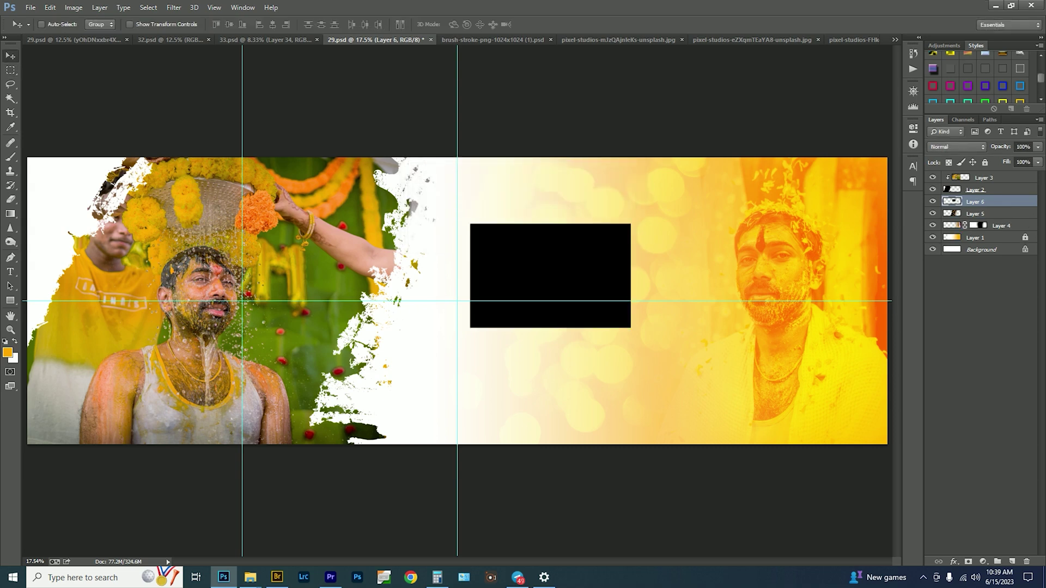
mouse_move(601, 212)
left_mouse_down()
mouse_move(621, 185)
mouse_move(626, 301)
left_mouse_up()
Step: Scale both black boxes down together and set them onto the horizontal guide
key("shift+Down")
key("shift+Down")
key("shift+Down")
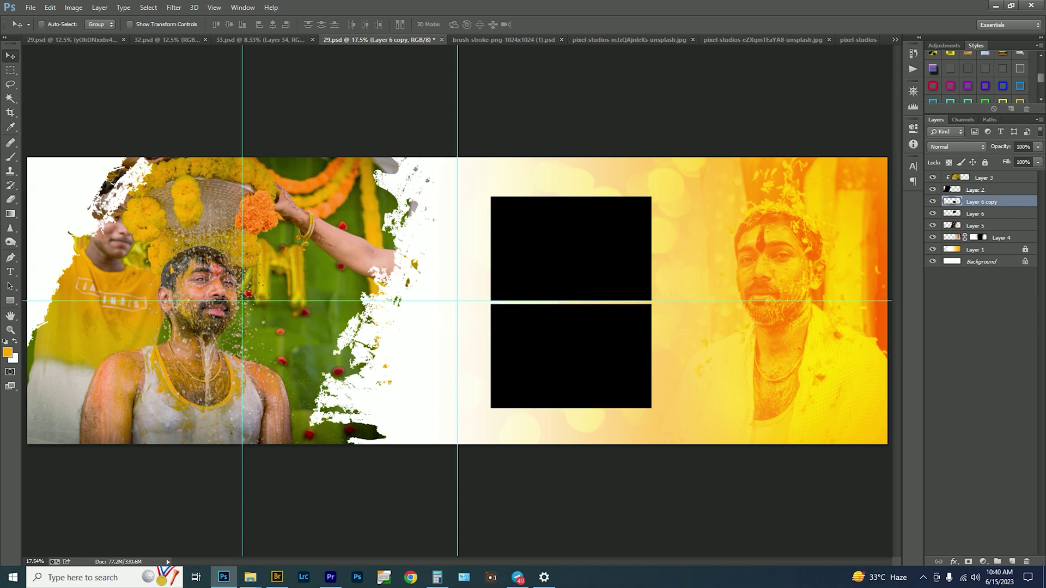
key("shift+Up")
key("shift+Up")
right_click(640, 248)
left_click(666, 250, "shift")
left_click_drag(599, 272, 640, 257)
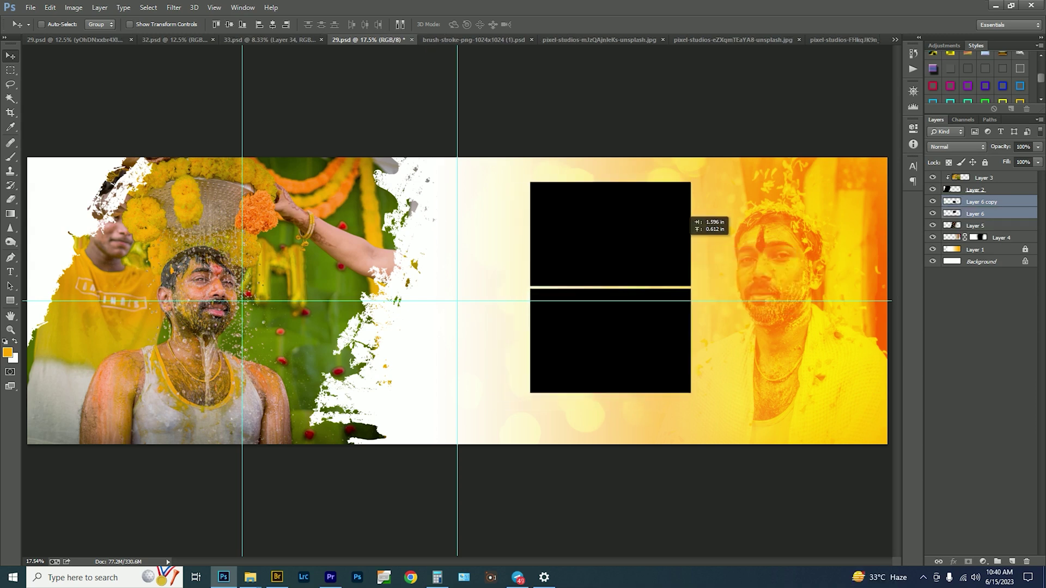
key("ctrl+t")
left_click_drag(691, 392, 671, 365)
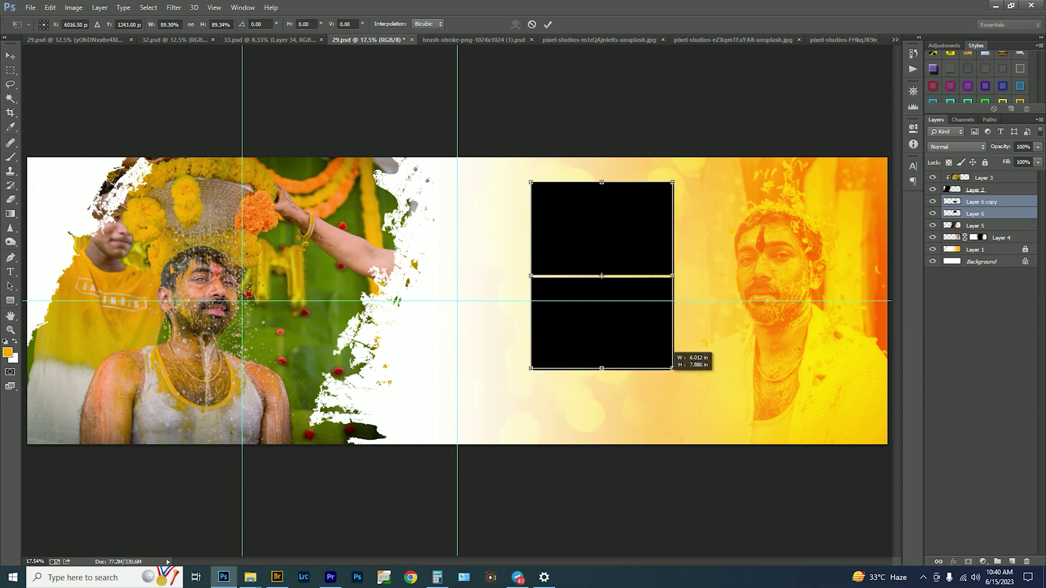
left_click_drag(599, 272, 624, 299)
key("Return")
left_click_drag(648, 336, 648, 323)
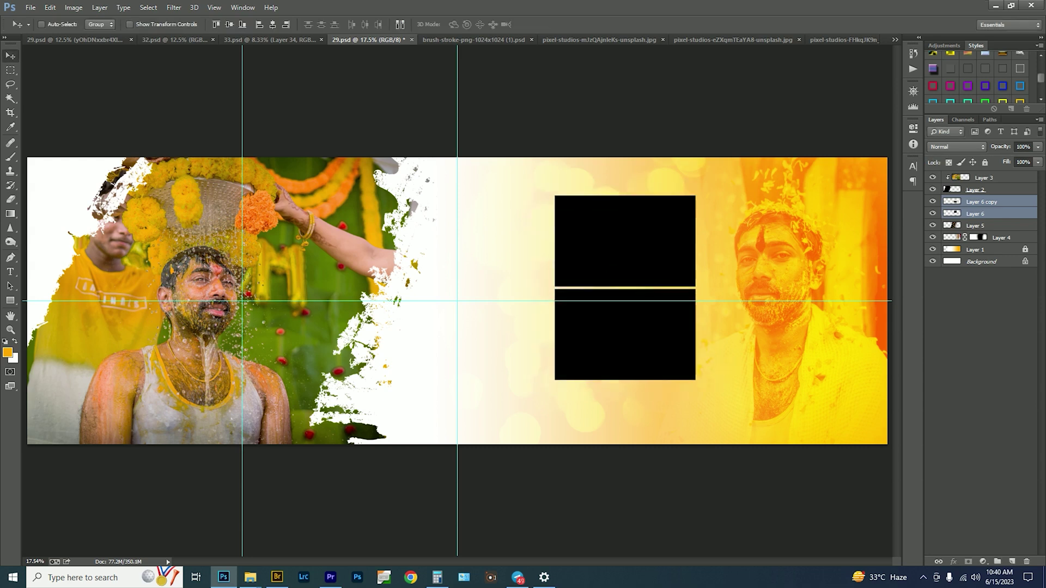
Step: Nudge the lower box to leave a small gap below the upper one
right_click(638, 323)
left_click(654, 330)
key("shift+Down")
key("shift+Down")
key("shift+Down")
key("shift+Up")
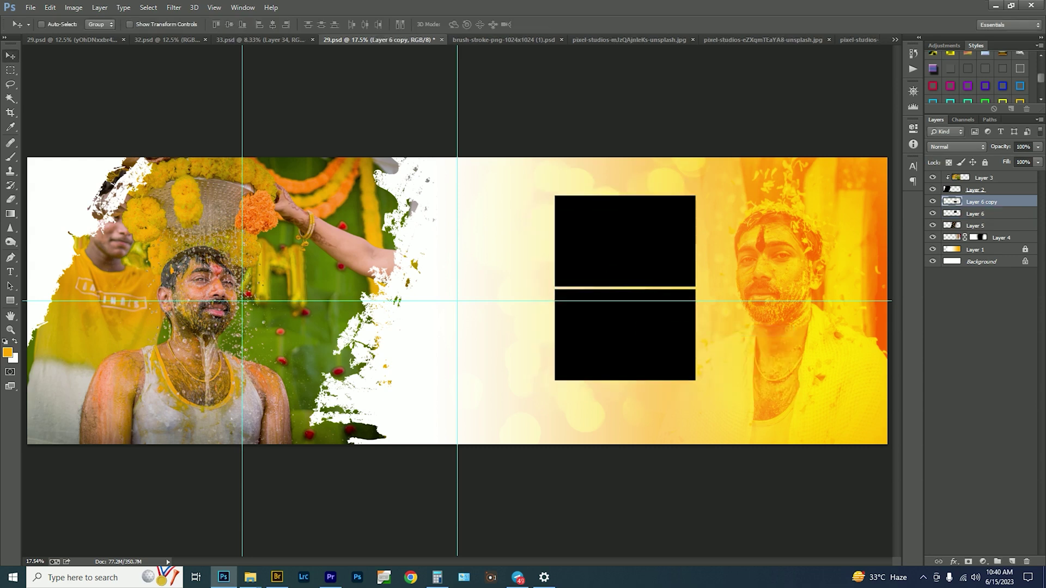
key("shift+Down")
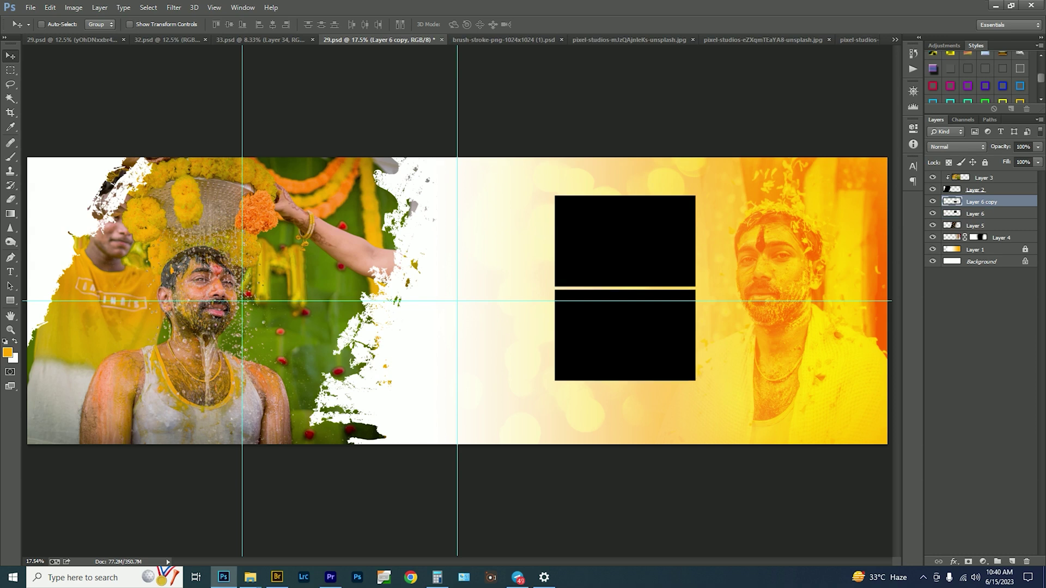
right_click(641, 337)
left_click(659, 345)
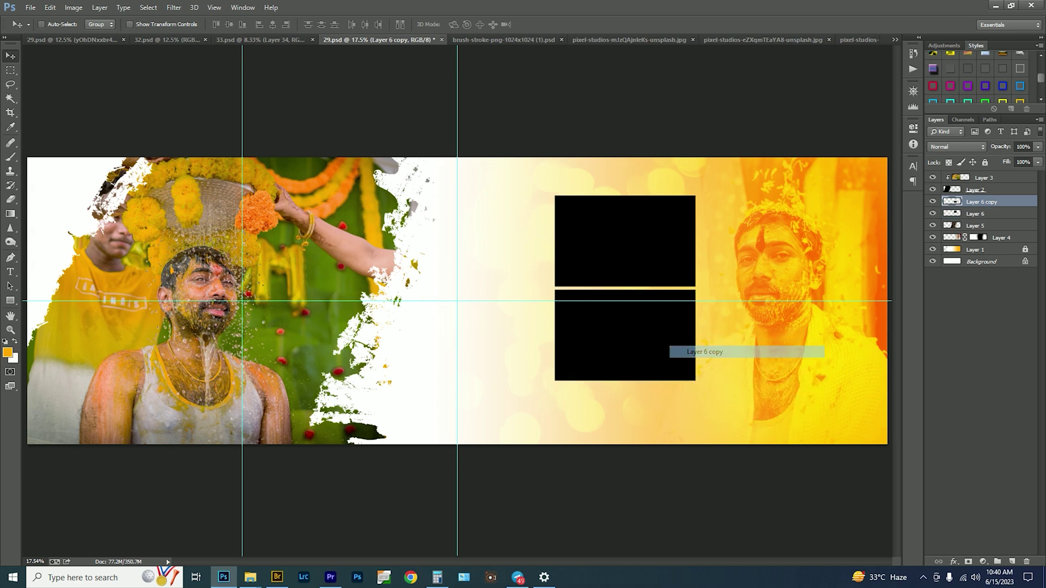
Step: Duplicate the lower box to the left and rotate the copy upright
left_click_drag(659, 346, 524, 328)
key("ctrl+t")
mouse_move(539, 228)
left_mouse_down()
mouse_move(608, 335)
mouse_move(588, 357)
left_mouse_up()
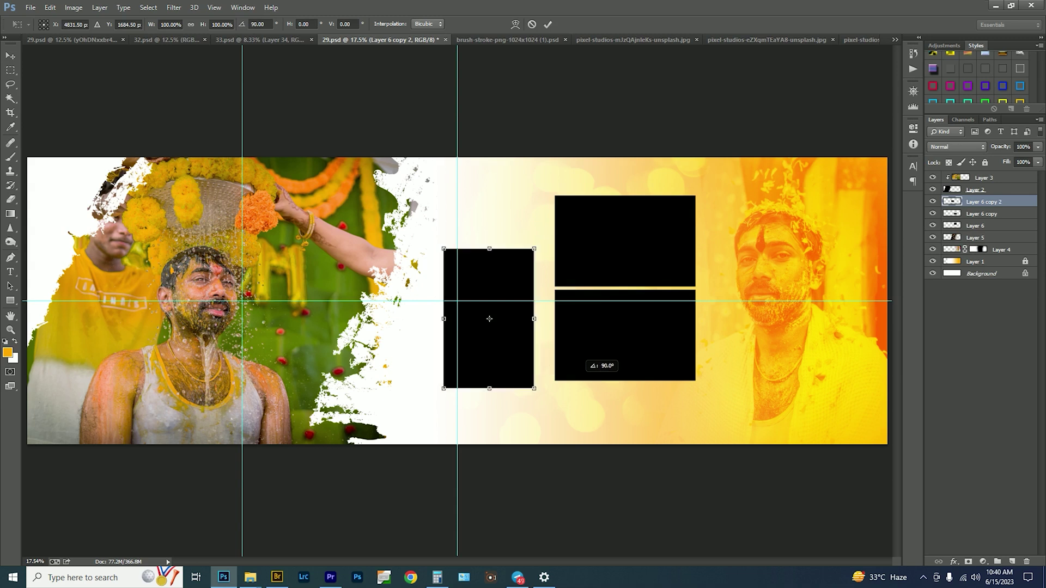
mouse_move(499, 318)
left_mouse_down()
mouse_move(520, 311)
mouse_move(513, 326)
mouse_move(513, 283)
left_mouse_up()
Step: Apply the rotation and nudge the upright and lower-right boxes to open even gaps
key("Return")
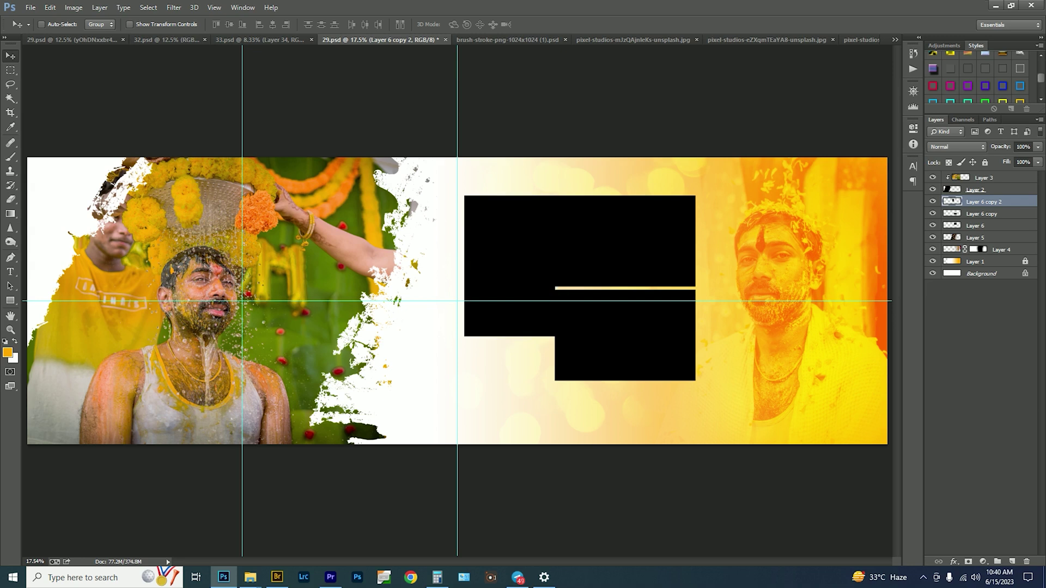
key("shift+Left")
key("shift+Left")
key("shift+Left")
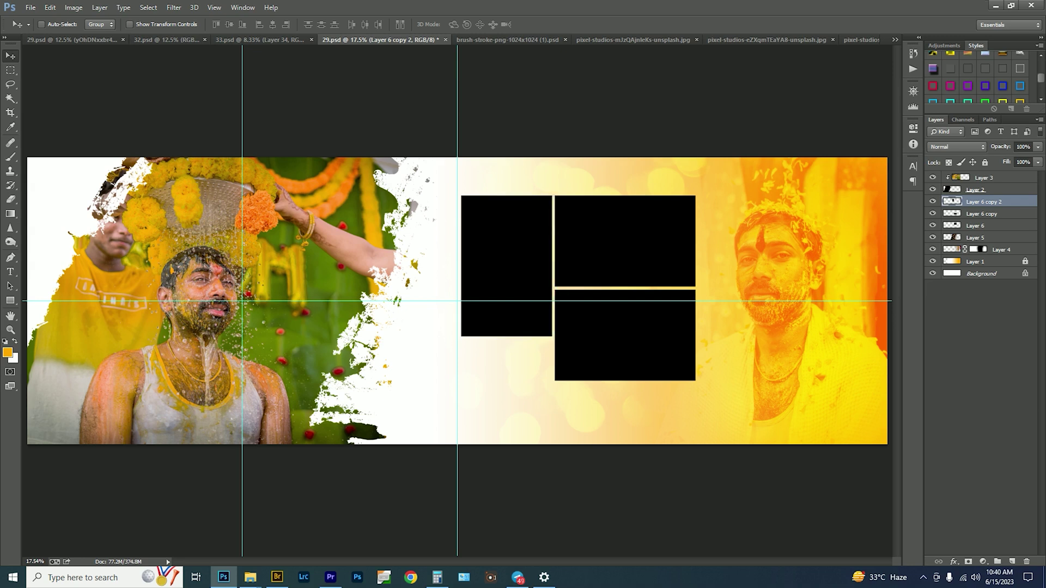
right_click(578, 346)
left_click(596, 369)
left_click_drag(605, 330, 604, 327)
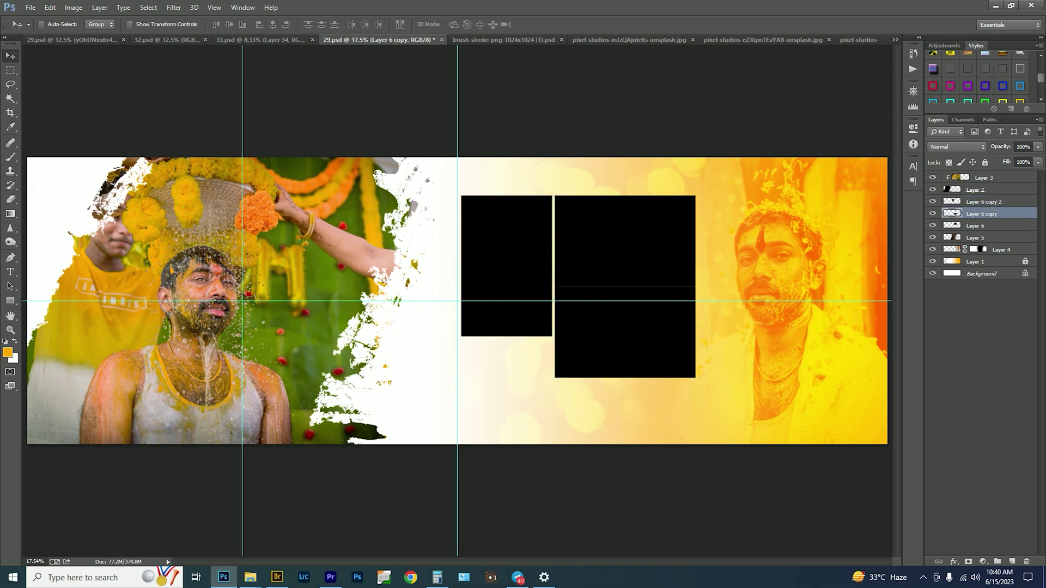
key("shift+Down")
key("shift+Down")
key("shift+Down")
Step: Select all three boxes, move them right and down, and scale them slightly smaller
right_click(619, 256)
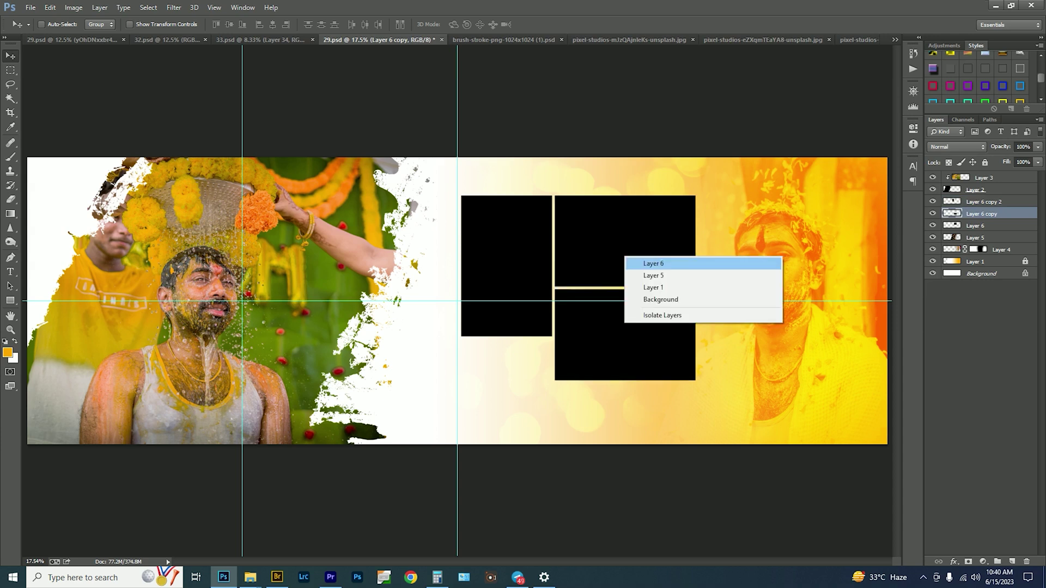
left_click(632, 262)
left_click_drag(545, 256, 574, 278)
key("ctrl+t")
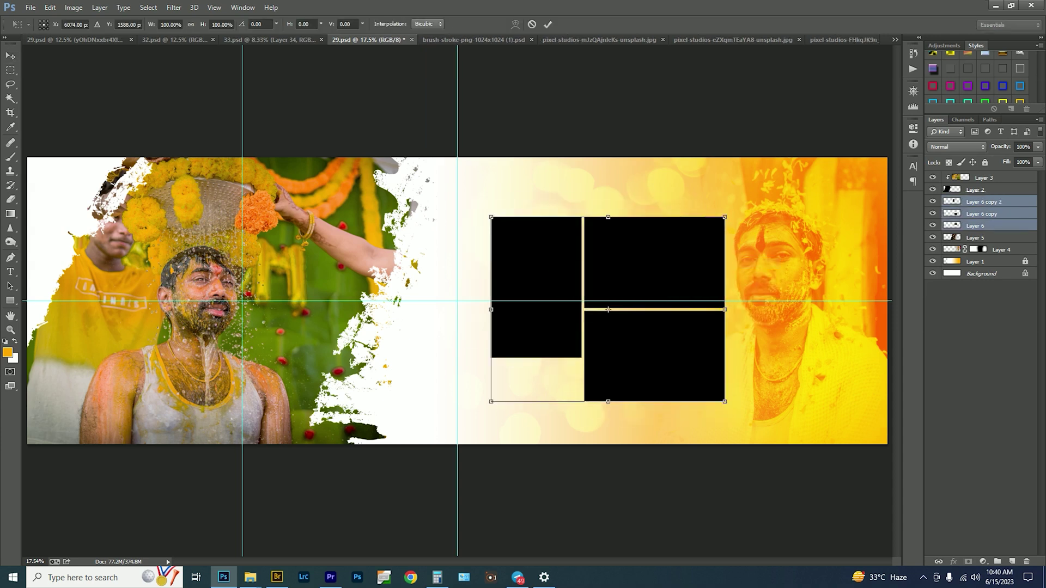
left_click_drag(725, 402, 687, 382)
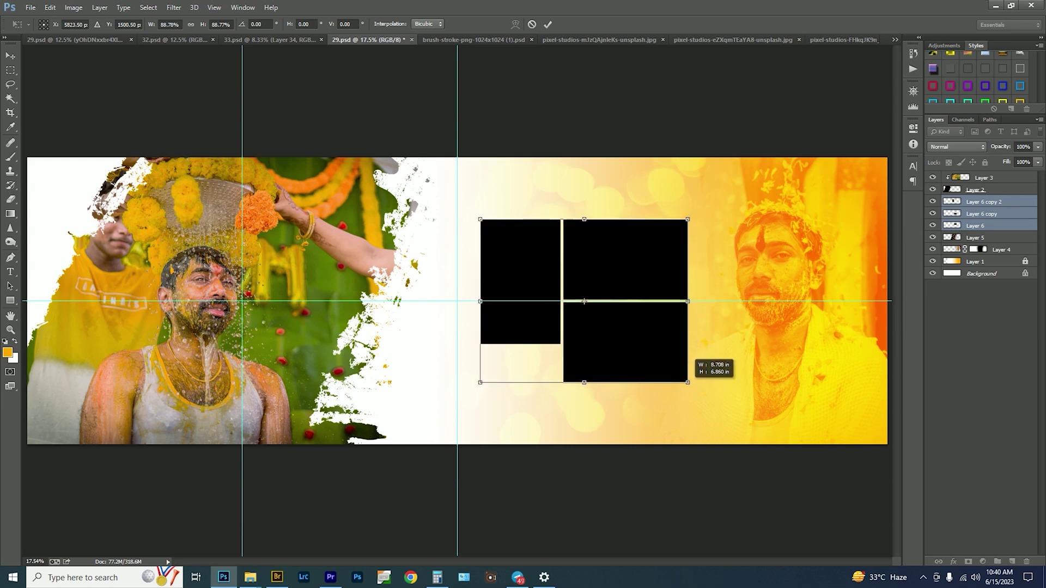
key("Return")
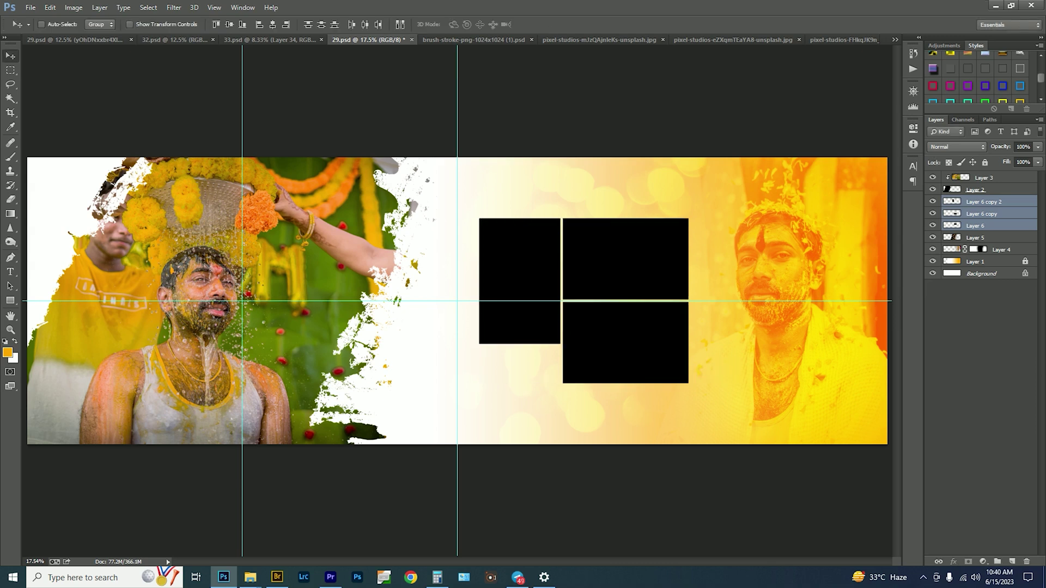
Step: Narrow the two right-hand stacked boxes together
right_click(670, 330)
left_click(703, 337)
right_click(638, 259)
left_click(654, 265, "shift")
key("ctrl+t")
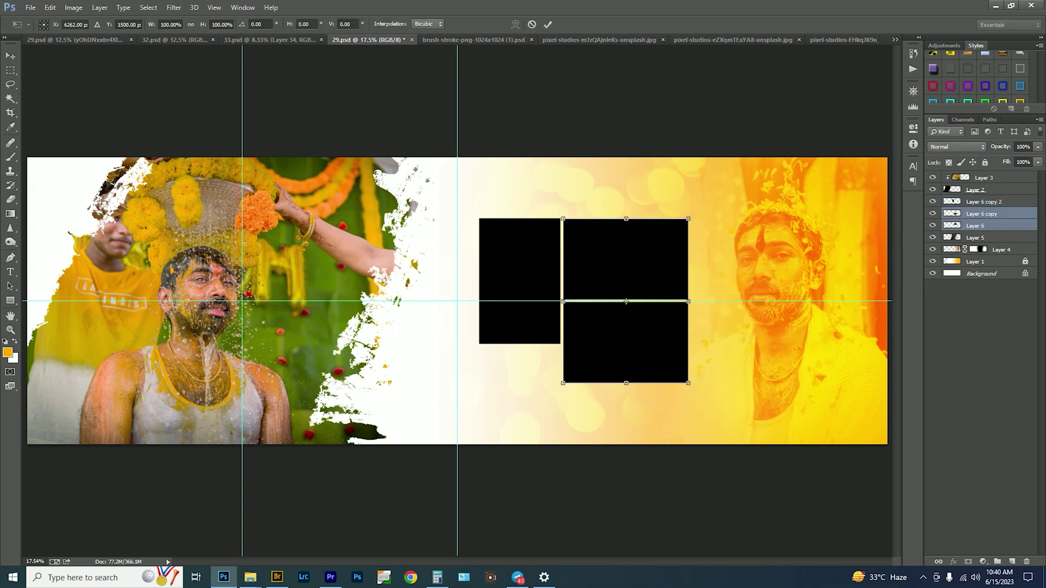
left_click_drag(688, 301, 682, 301)
key("Return")
Step: Select the upright left box's layer and switch to the rectangular marquee
right_click(515, 253)
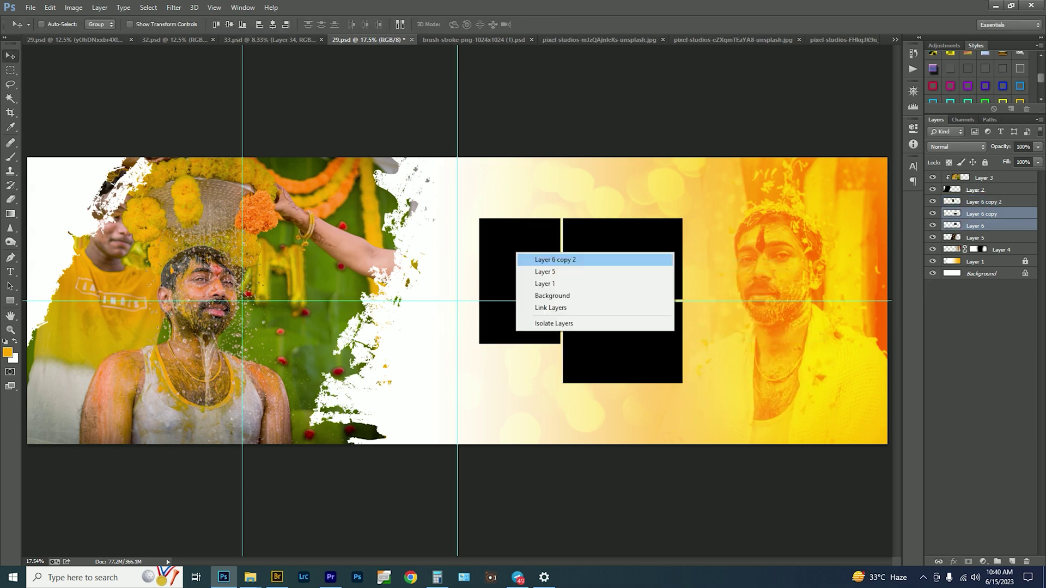
left_click(554, 259)
key("m")
scroll(844, 343, "up", 2)
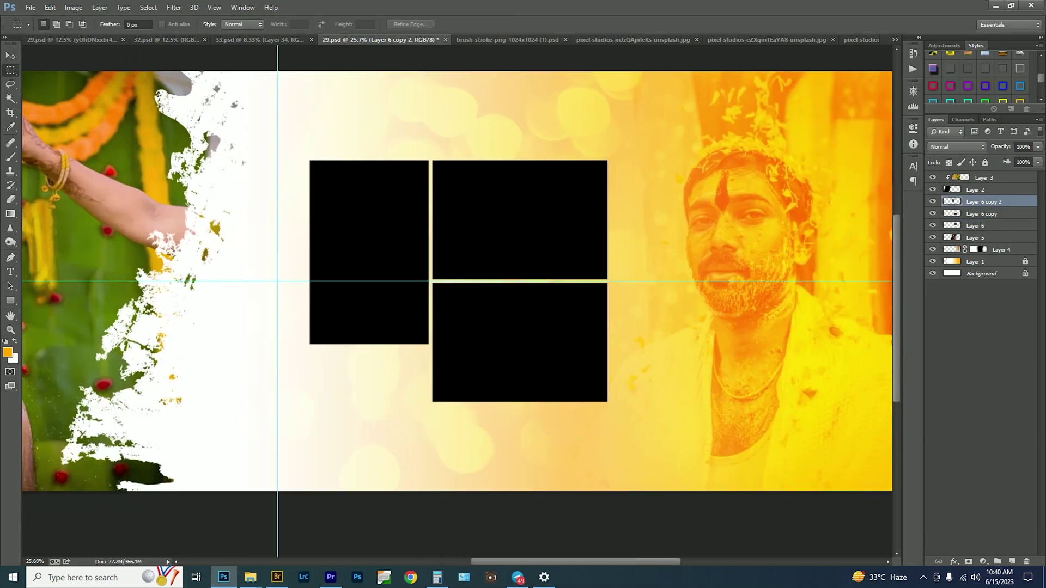
Step: Create a thin orange-stroked rectangle frame on a new layer below the three boxes
mouse_move(399, 149)
left_mouse_down()
mouse_move(625, 353)
mouse_move(616, 355)
left_mouse_up()
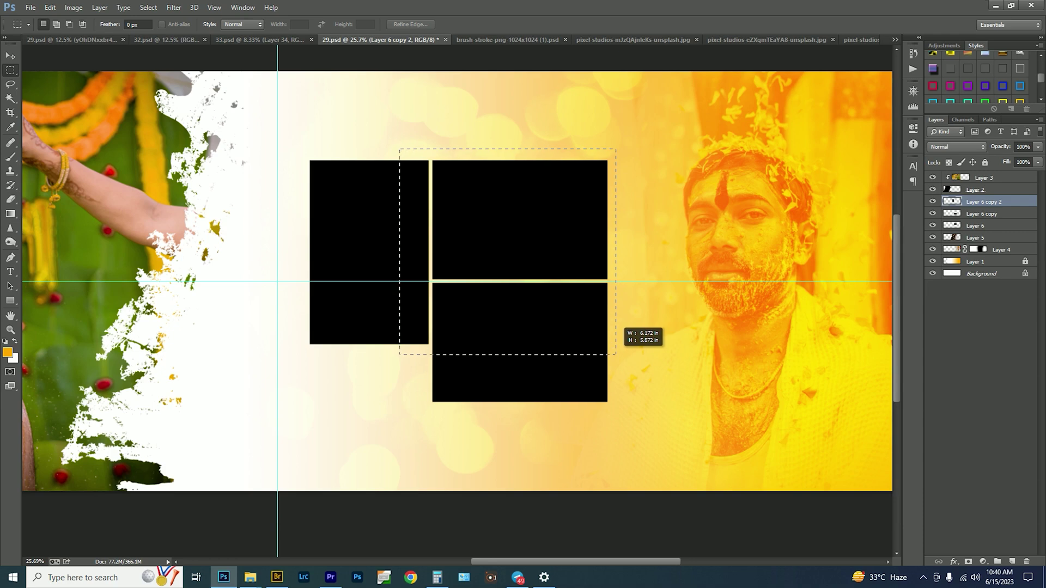
left_click_drag(616, 355, 617, 355)
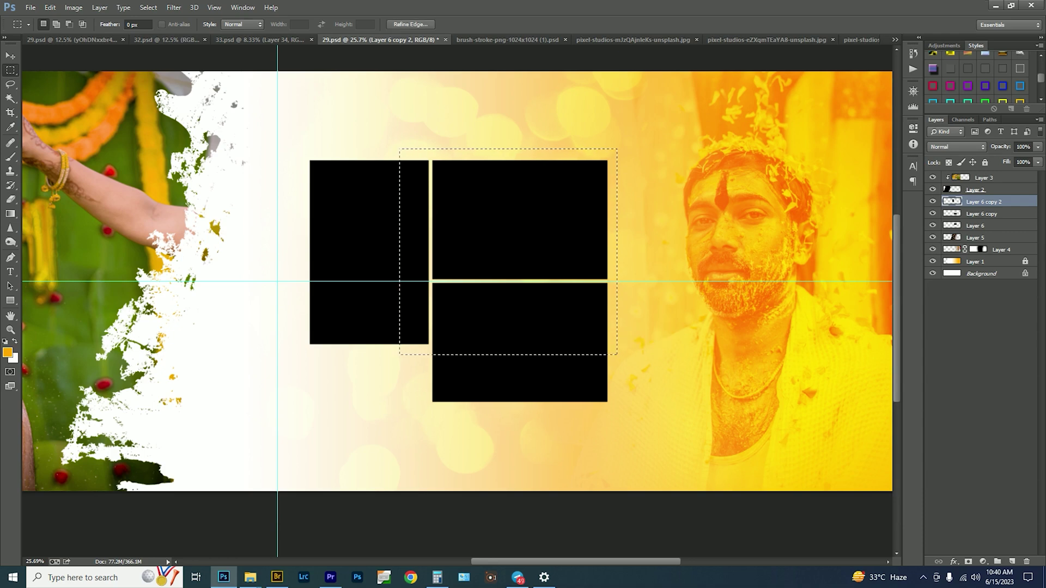
key("ctrl+shift+n")
key("Return")
key("alt+e")
key("s")
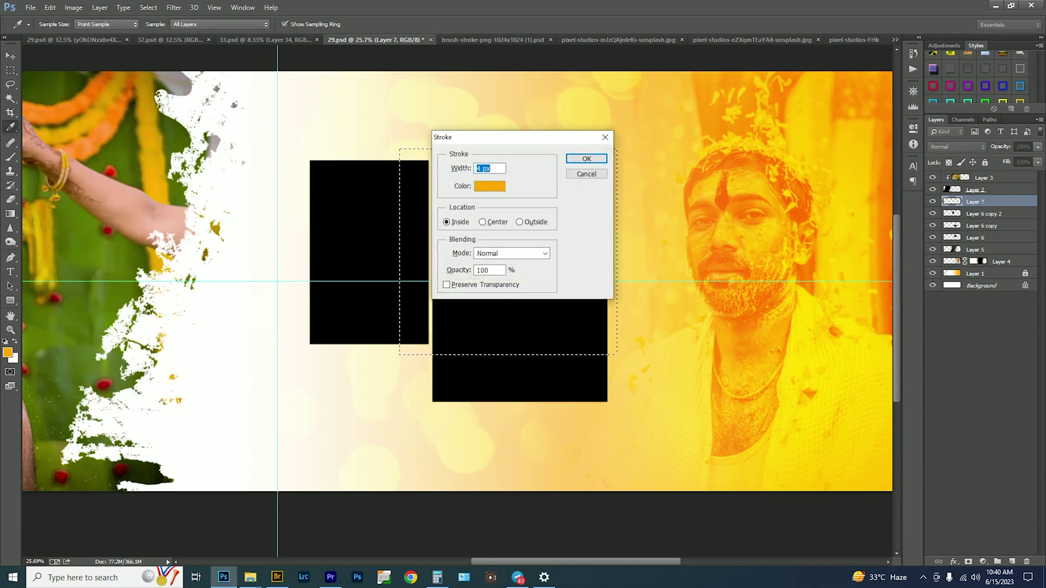
key("Return")
key("ctrl+d")
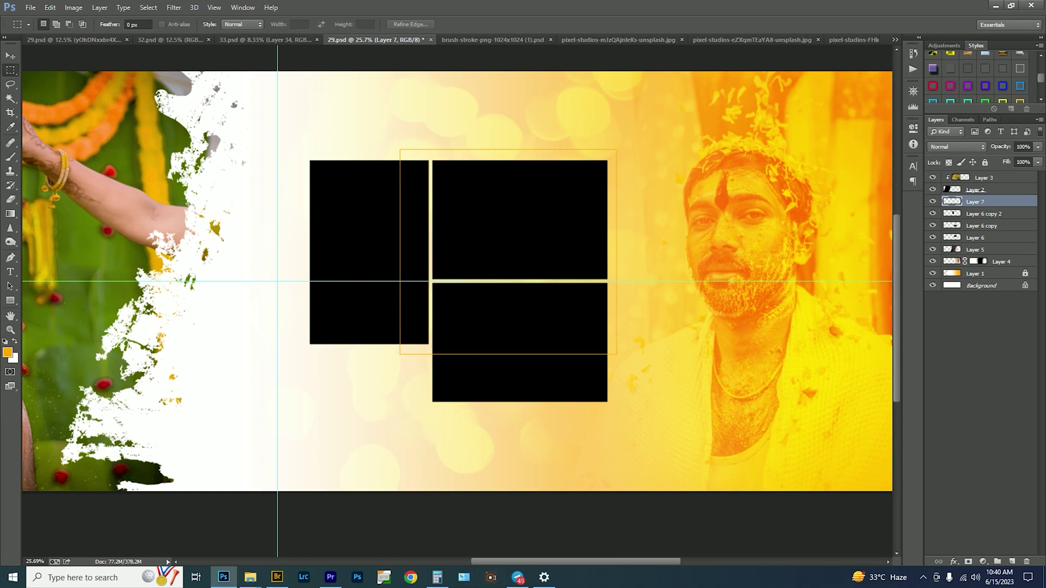
key("ctrl+bracketleft")
key("ctrl+bracketleft")
key("v")
key("shift+Right")
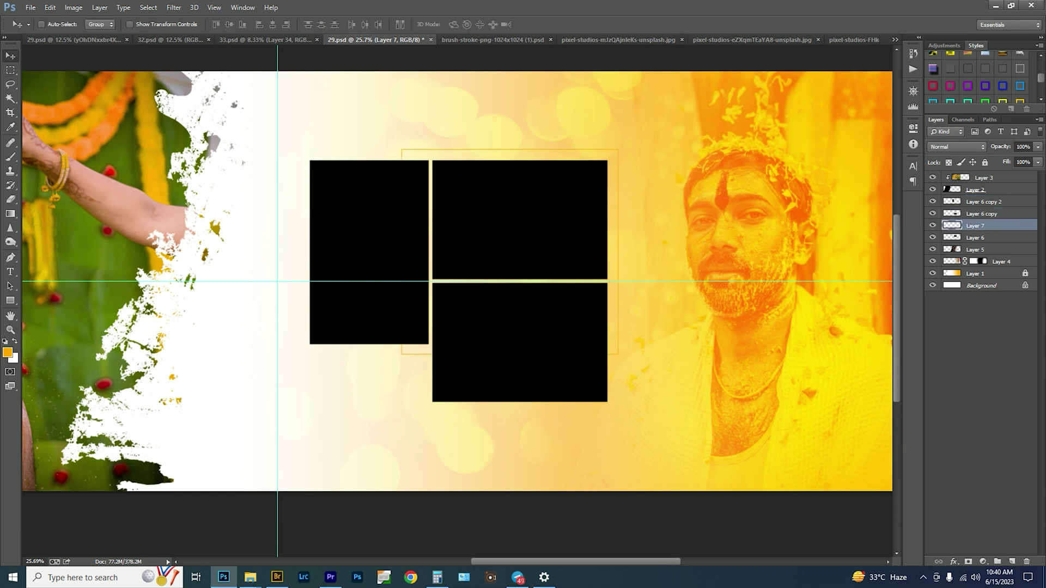
Step: Select the three box layers and the frame, then paste the Stroke layer style onto them
right_click(572, 330, "shift")
left_click(627, 338, "shift")
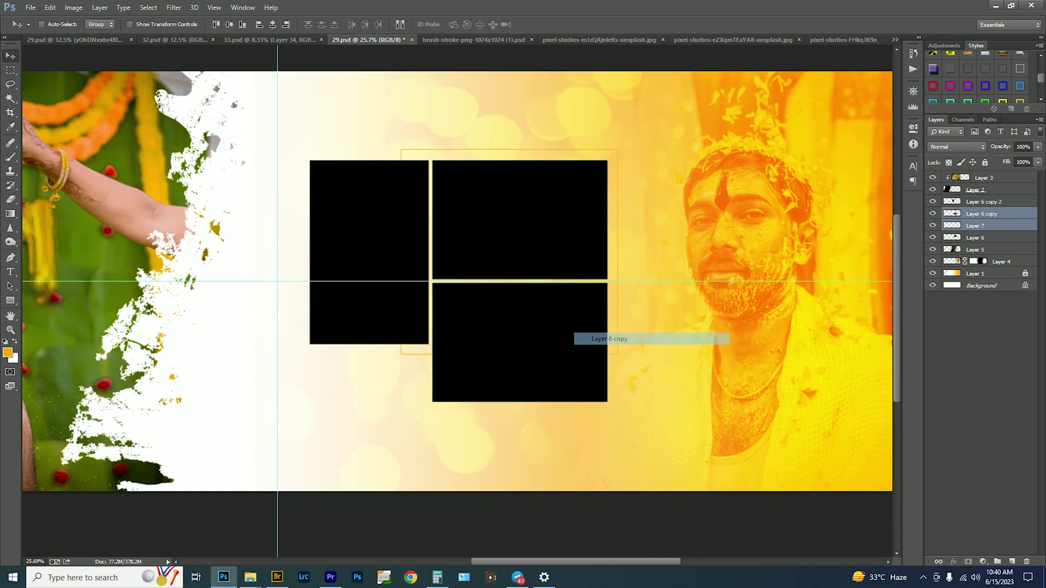
right_click(531, 241, "shift")
left_click(588, 247, "shift")
right_click(392, 227, "shift")
left_click(446, 235, "shift")
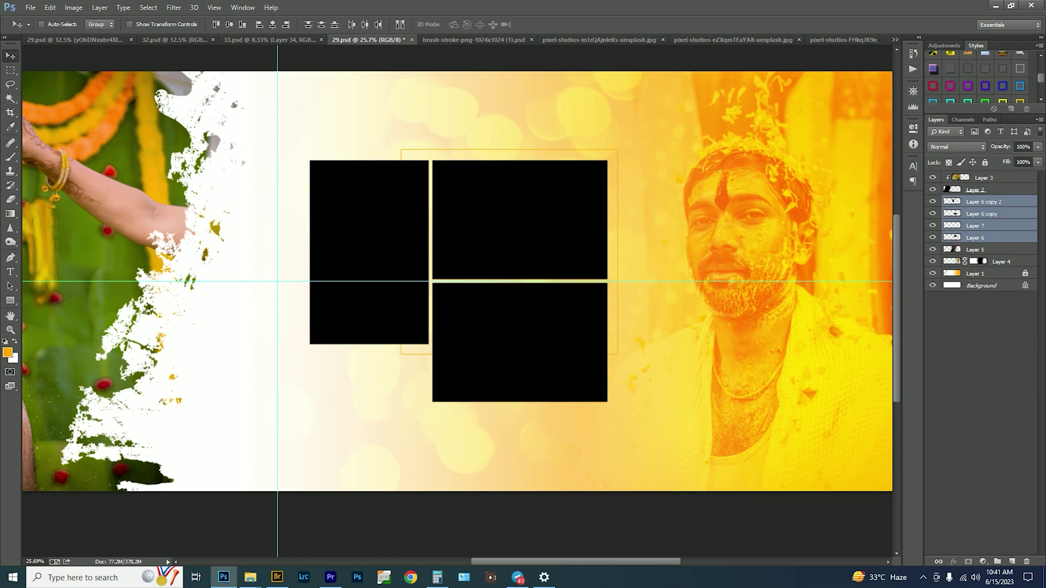
key("ctrl+alt+v")
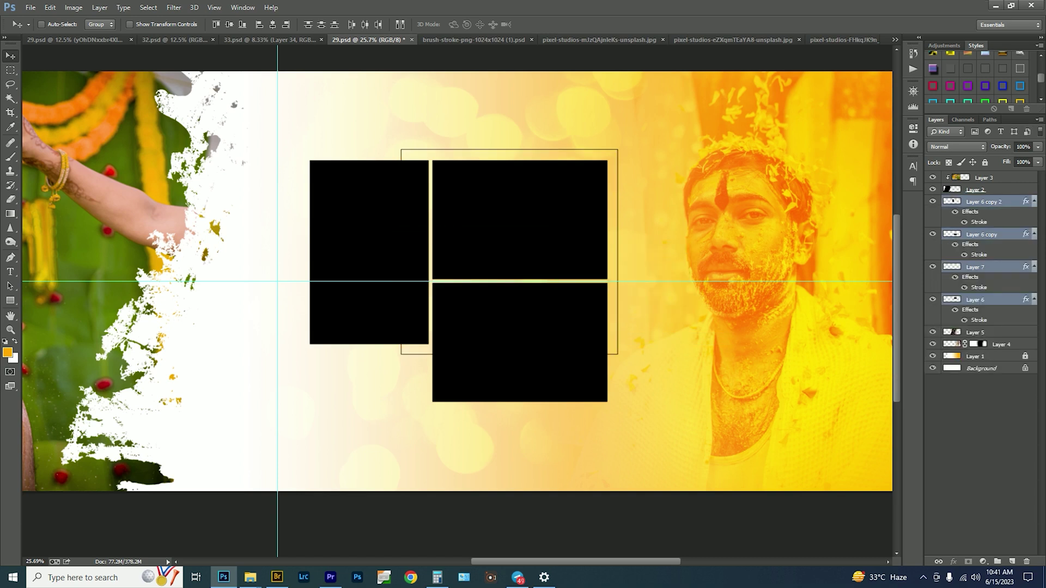
key("u")
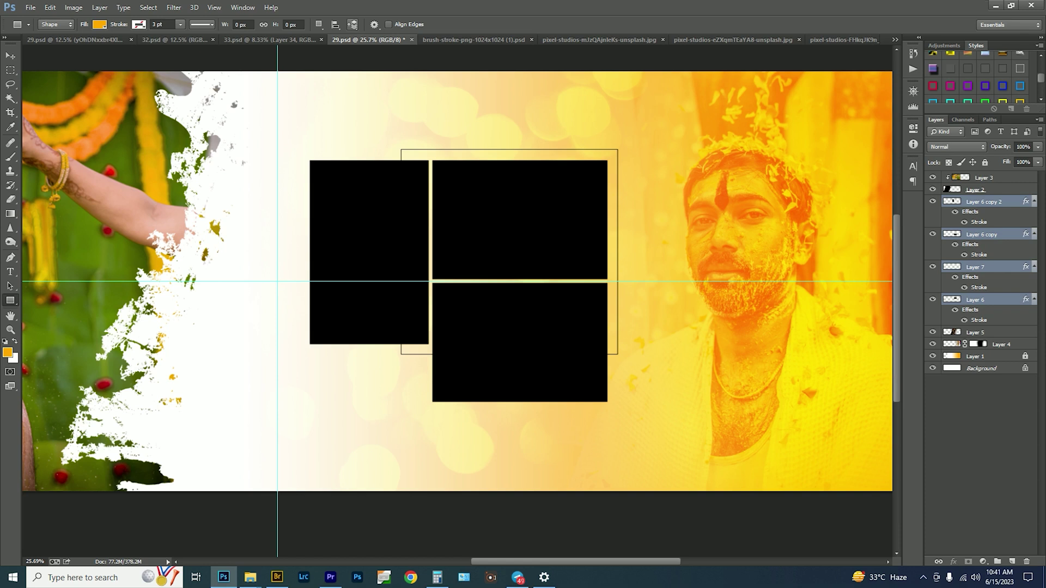
Step: Draw a small holly-leaf custom shape near the frame's top-right corner
right_click(11, 300)
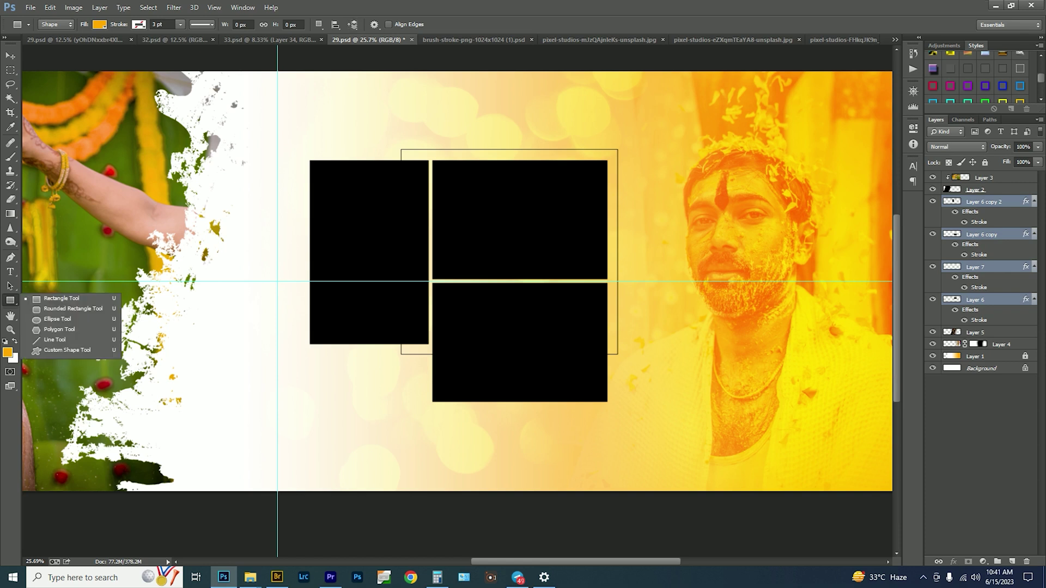
left_click(65, 350)
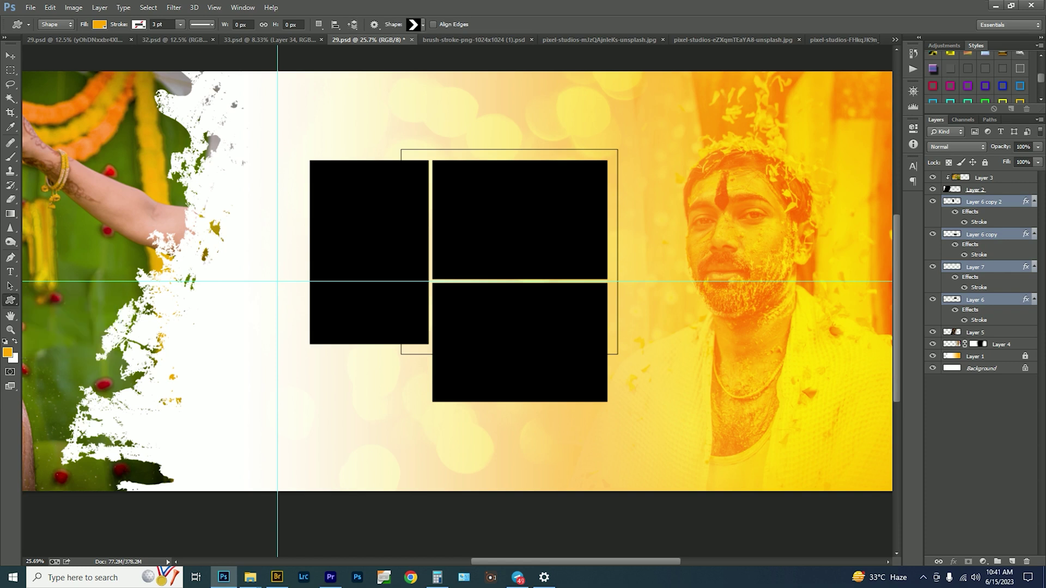
left_click(423, 24)
scroll(400, 136, "down", 4)
scroll(401, 137, "down", 4)
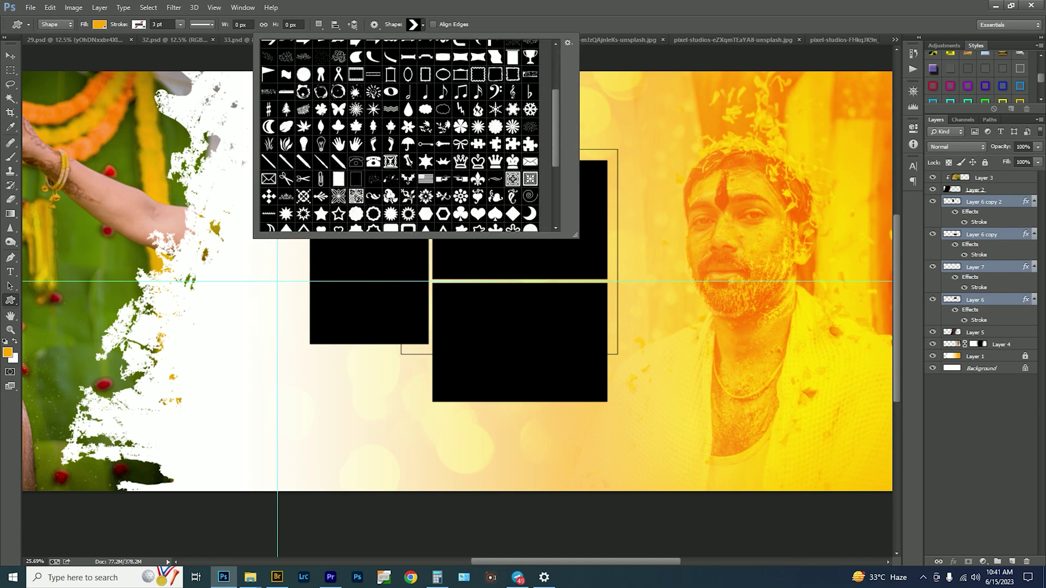
scroll(401, 136, "down", 4)
scroll(400, 136, "down", 4)
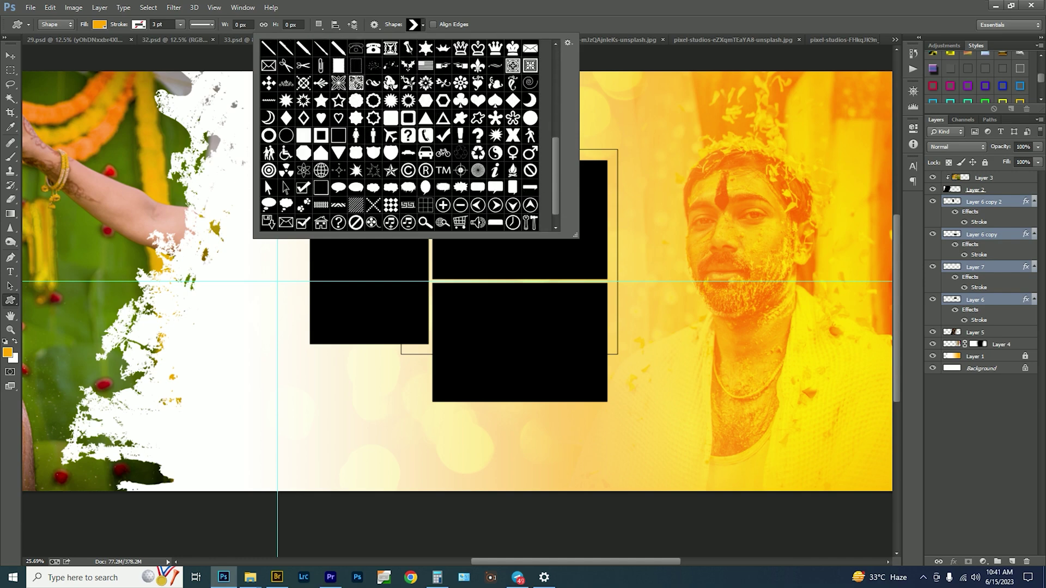
scroll(400, 136, "up", 1)
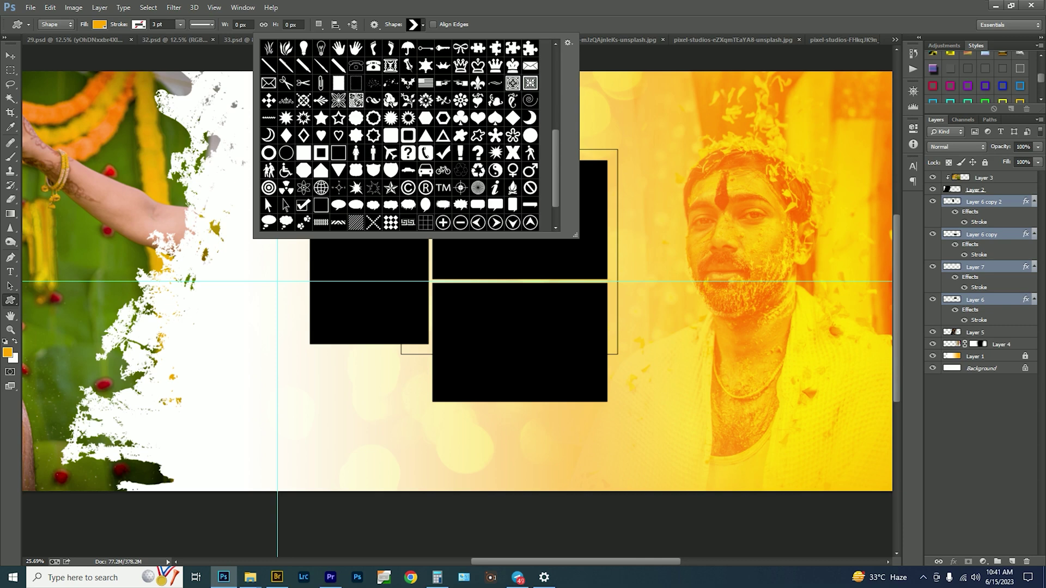
left_click(409, 83)
mouse_move(626, 111)
left_mouse_down()
mouse_move(641, 123)
mouse_move(615, 140)
left_mouse_up()
Step: Rotate the holly about 30 degrees and place it on the frame's top-right corner
key("v")
scroll(615, 140, "down", 1)
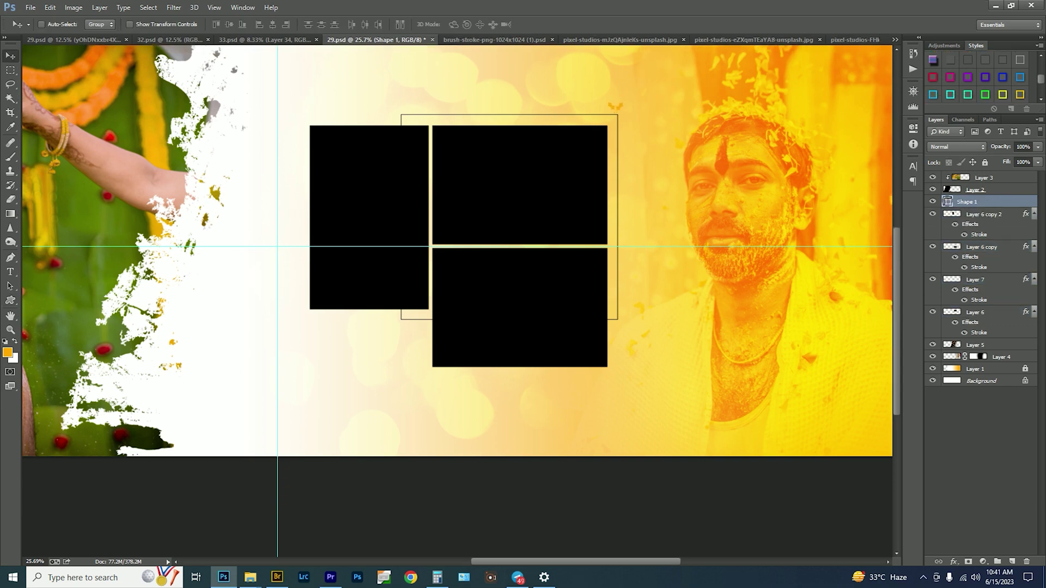
key("ctrl+t")
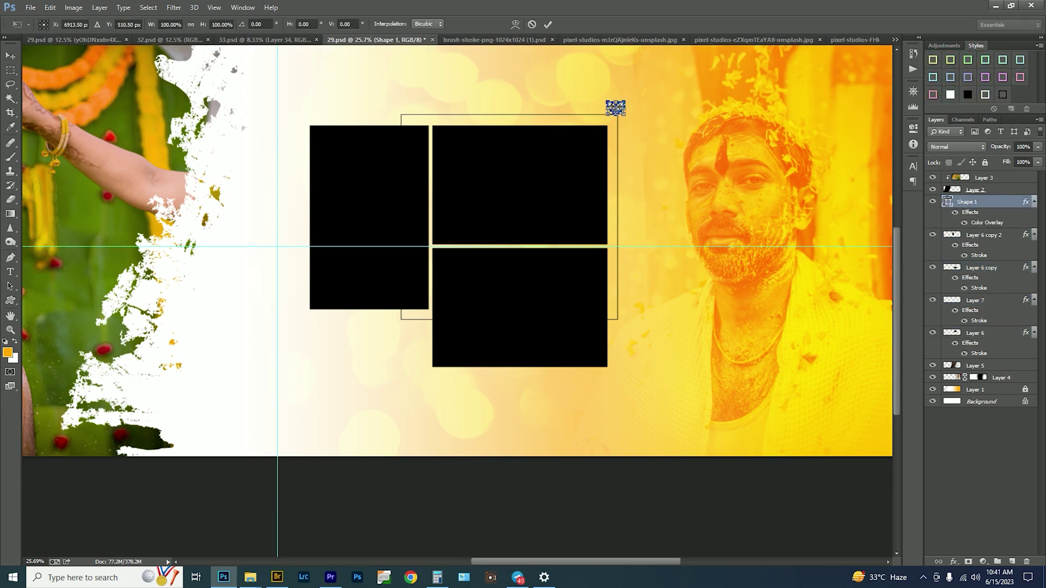
scroll(621, 88, "up", 5, "alt")
left_click_drag(626, 197, 666, 234)
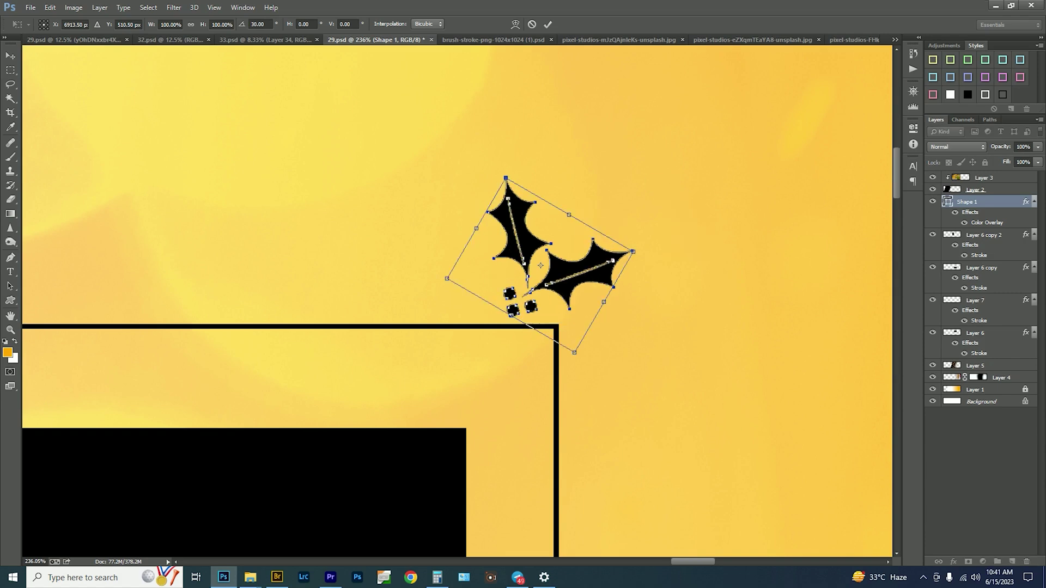
left_click_drag(560, 270, 604, 283)
key("Return")
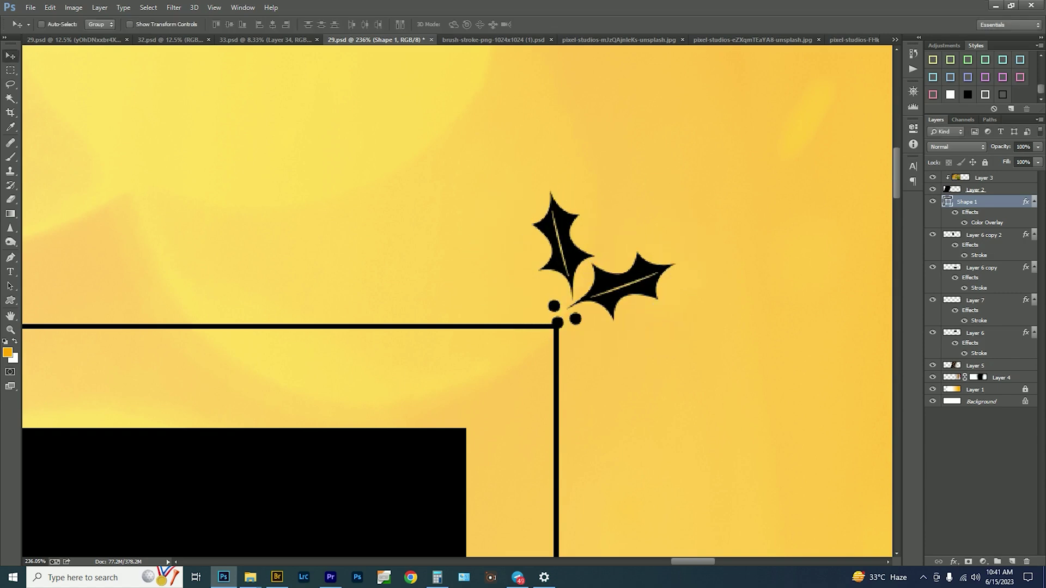
key("ctrl+0")
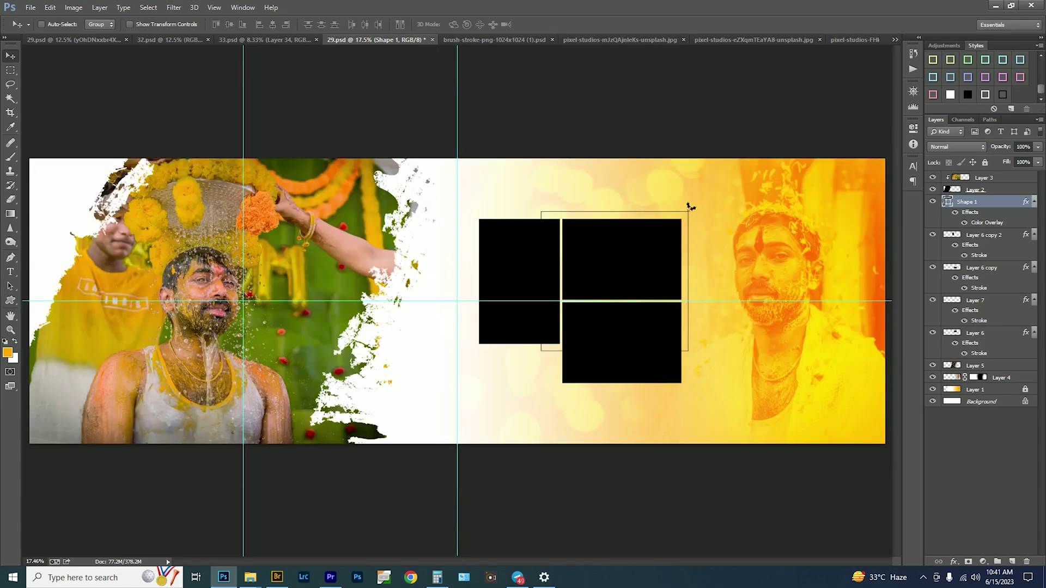
Step: Paste the candle-plate photo, clip it into the top-right box and scale it to fit
scroll(612, 276, "up", 2)
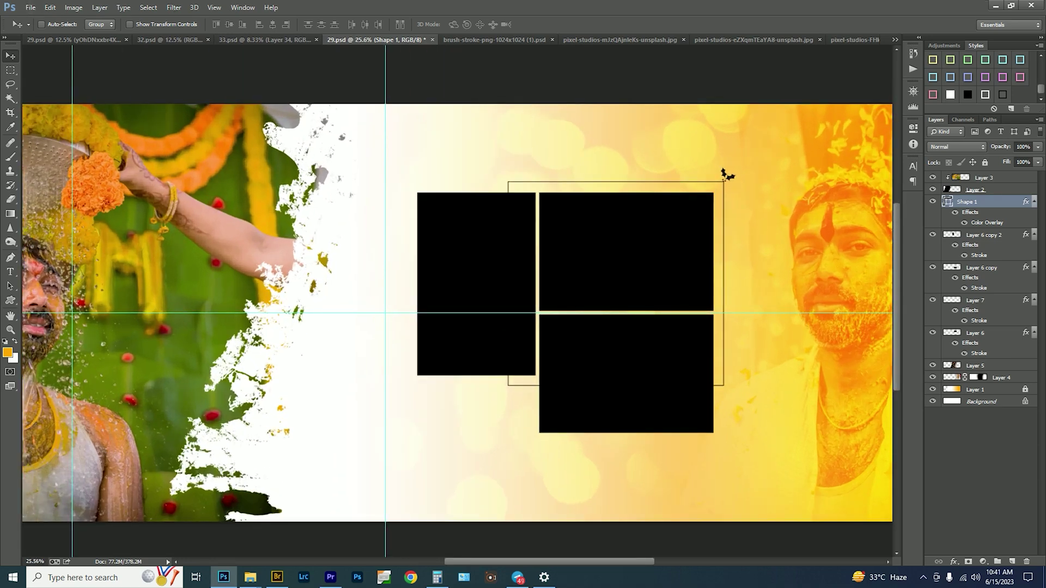
left_click(250, 576)
left_click(852, 39)
key("ctrl+w")
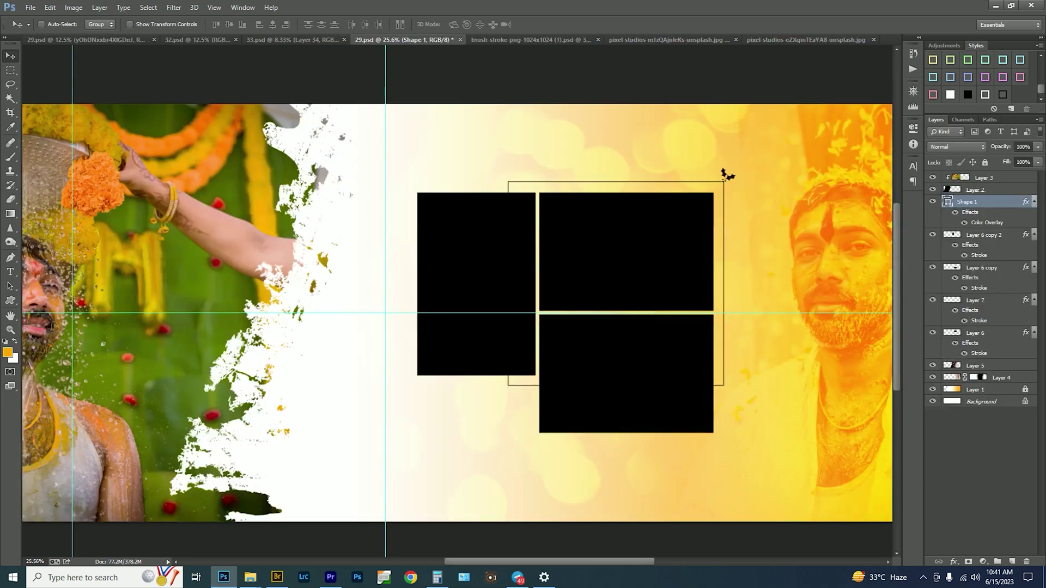
key("ctrl+v")
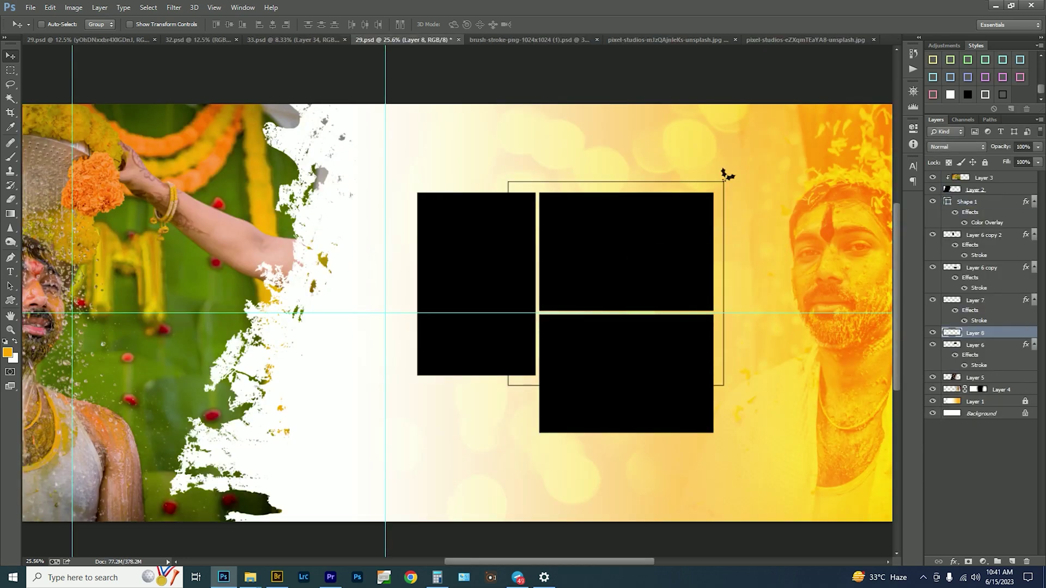
key("ctrl+alt+g")
key("ctrl+t")
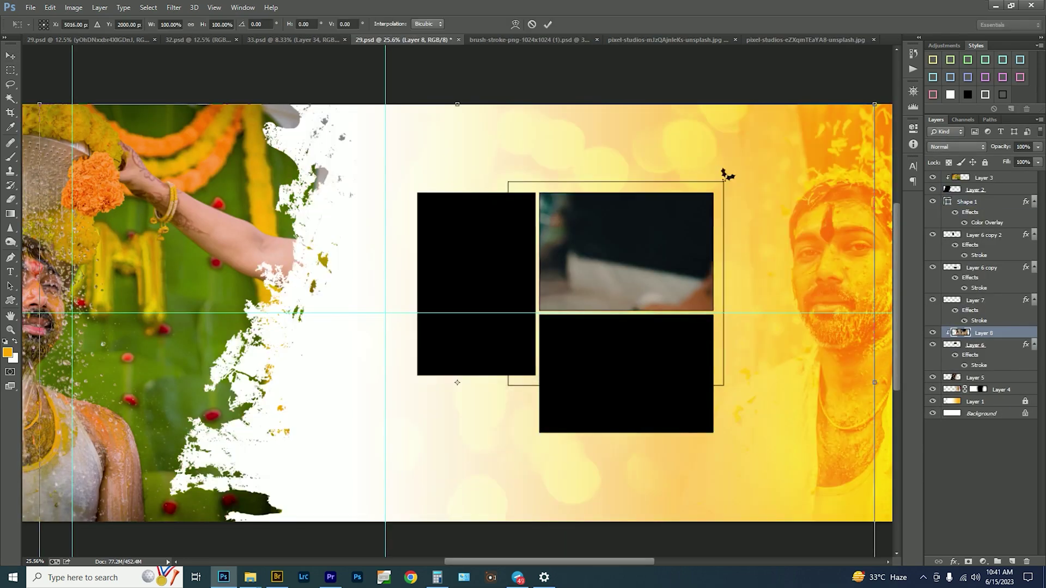
left_click_drag(874, 103, 572, 304)
left_click_drag(490, 354, 678, 214)
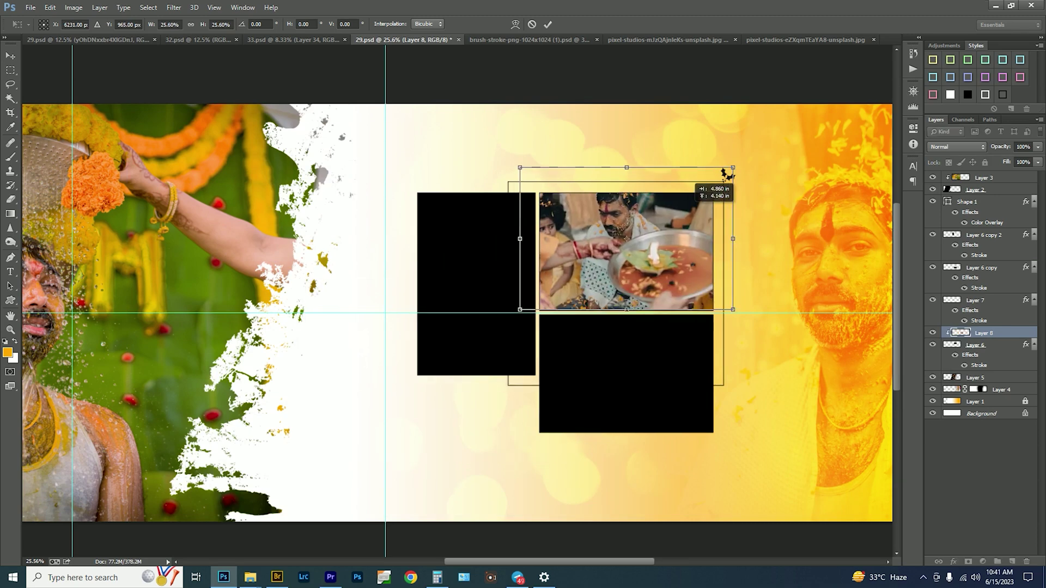
left_click_drag(724, 173, 723, 173)
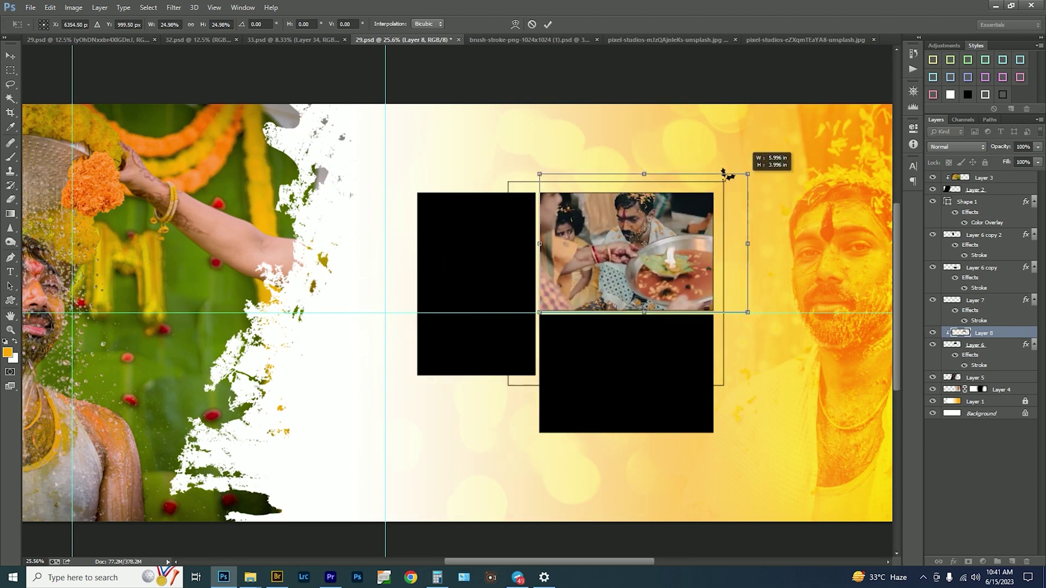
key("Return")
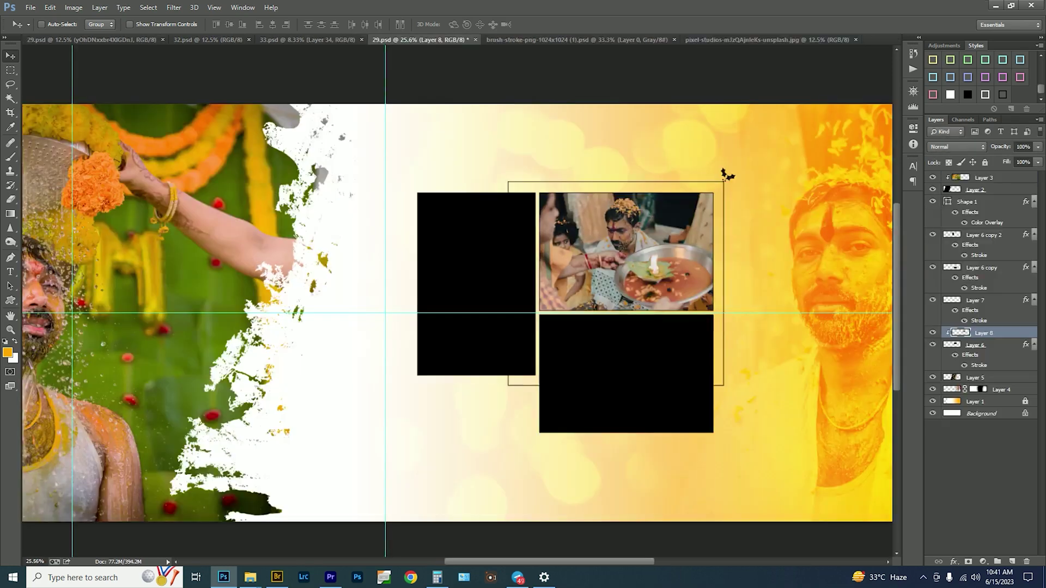
Step: Paste the marigold-basket group photo, clip it into the lower-right box and fit it
right_click(578, 385)
key("Return")
key("ctrl+v")
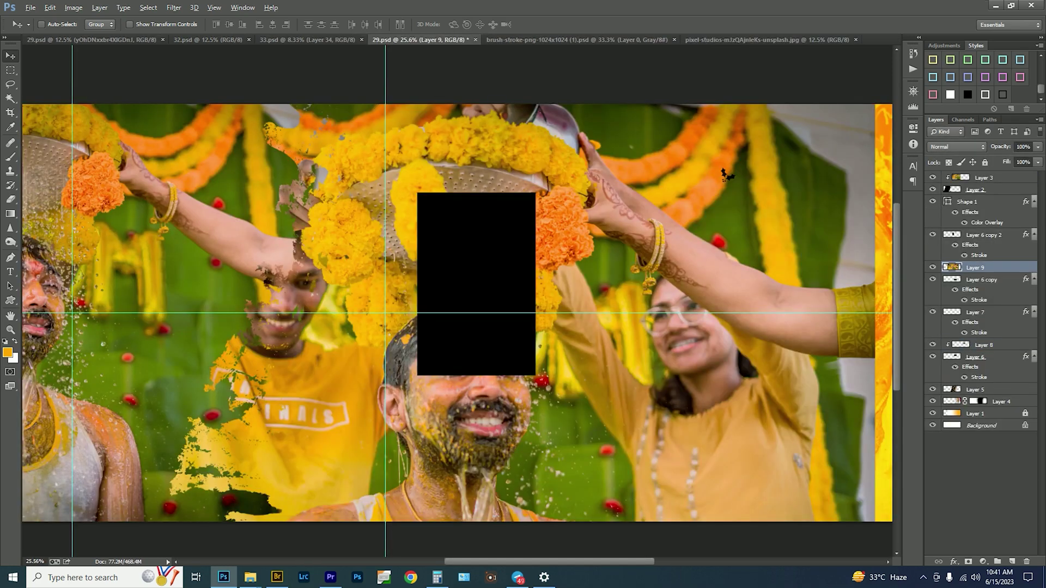
key("ctrl+alt+g")
key("ctrl+t")
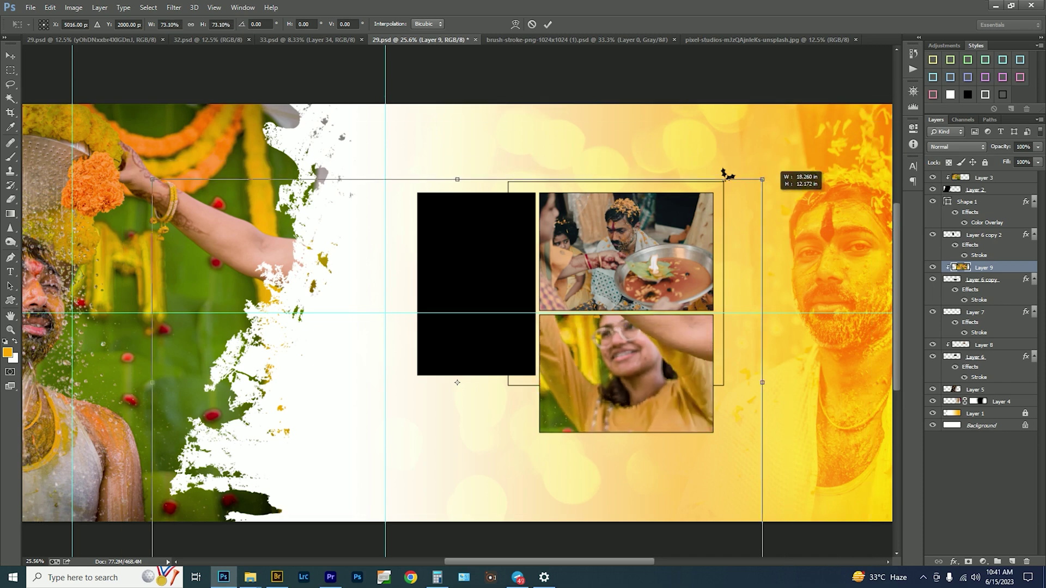
left_click_drag(39, 104, 369, 324)
mouse_move(495, 357)
left_mouse_down()
mouse_move(654, 325)
mouse_move(664, 343)
left_mouse_up()
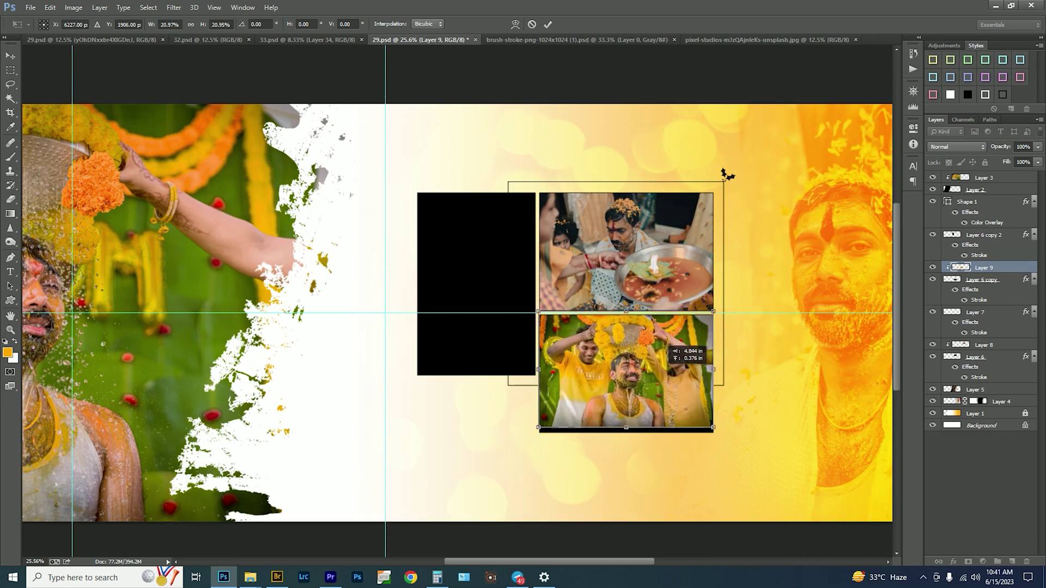
left_click_drag(705, 388, 708, 393)
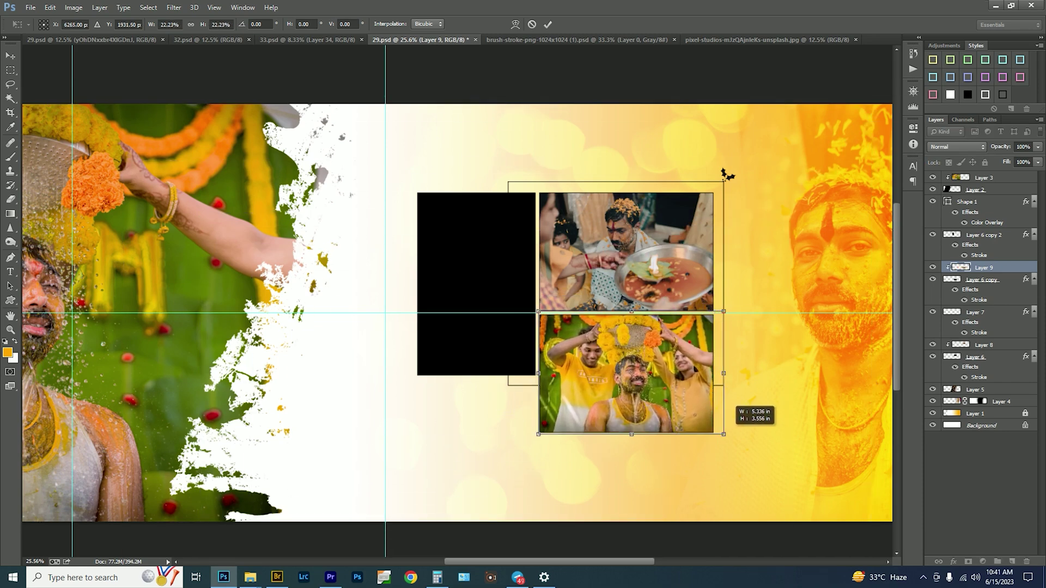
key("Return")
key("shift+Left")
key("shift+Left")
key("shift+Left")
key("shift+Left")
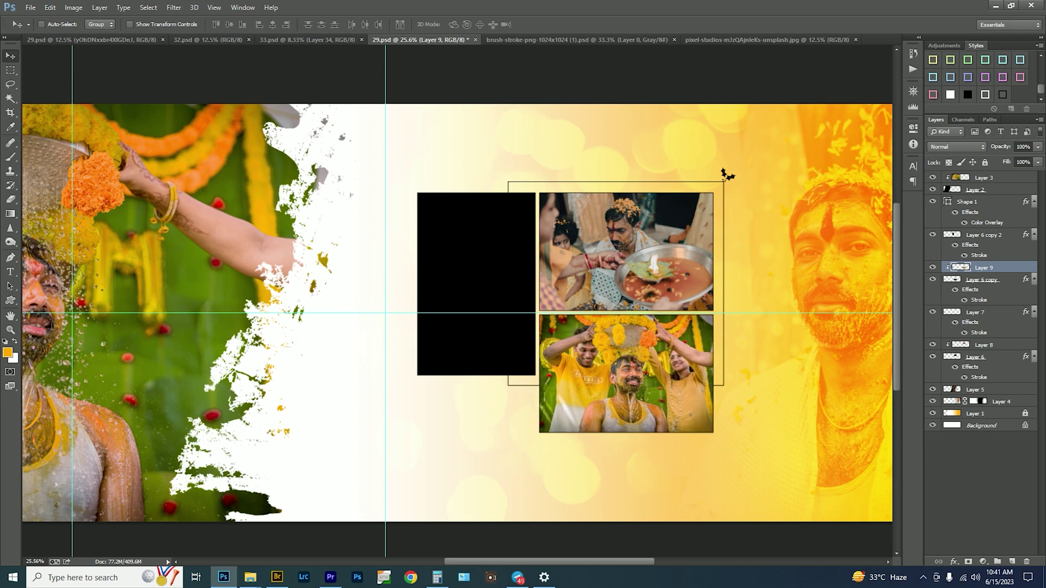
Step: Paste the petal-shower photo into the spread, clipped and scaled into the left box
left_click(767, 40)
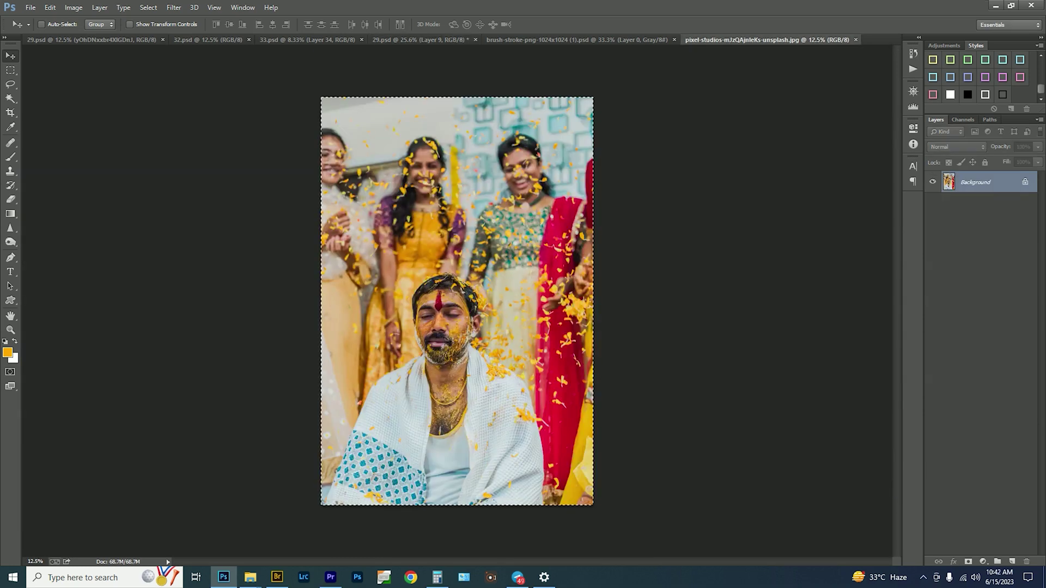
key("ctrl+c")
key("ctrl+w")
key("ctrl+v")
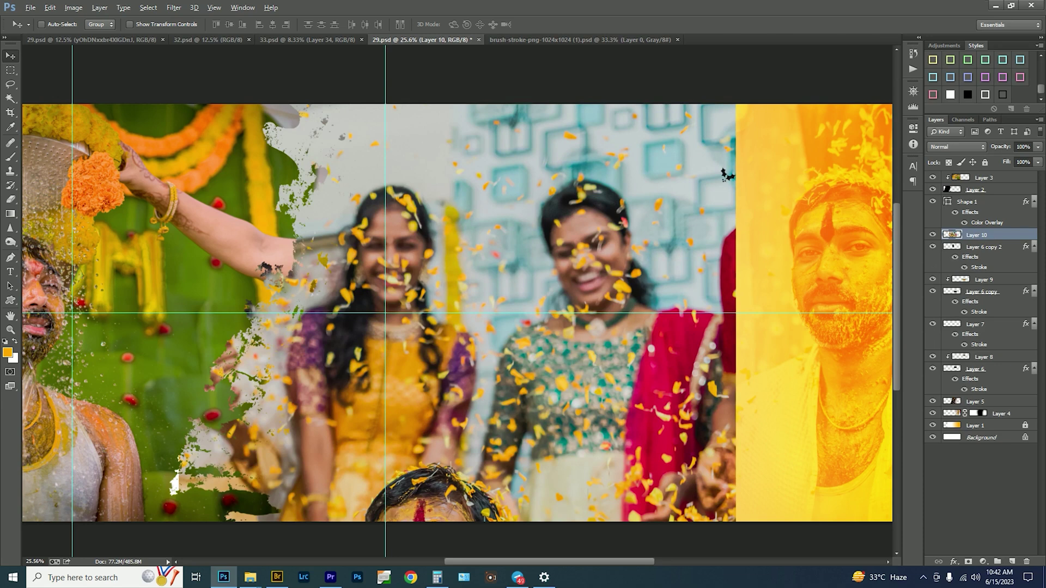
key("ctrl+alt+g")
key("ctrl+t")
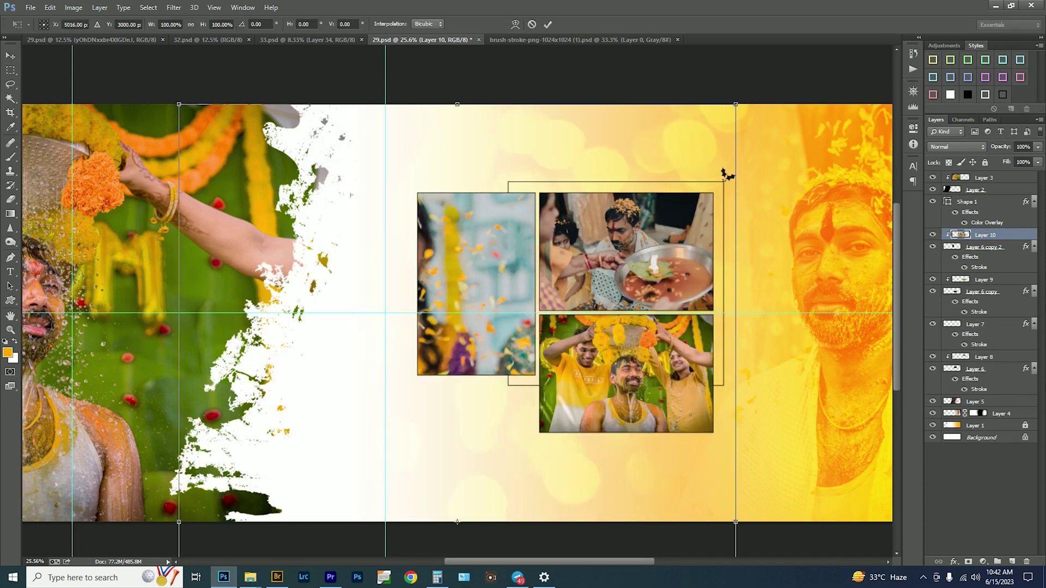
mouse_move(457, 104)
left_mouse_down()
mouse_move(457, 424)
mouse_move(498, 202)
mouse_move(500, 210)
left_mouse_up()
key("Return")
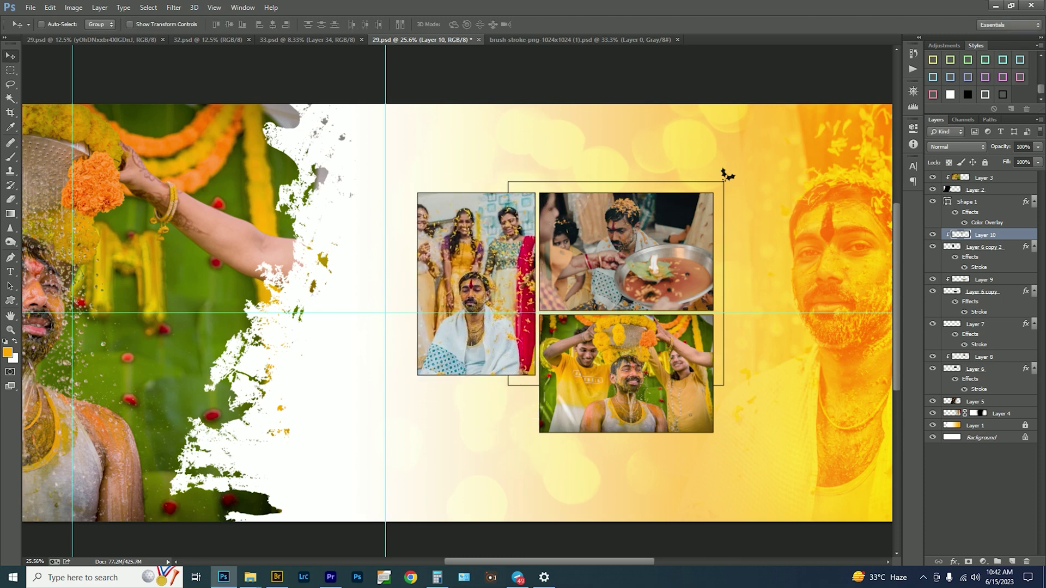
scroll(612, 275, "down", 2)
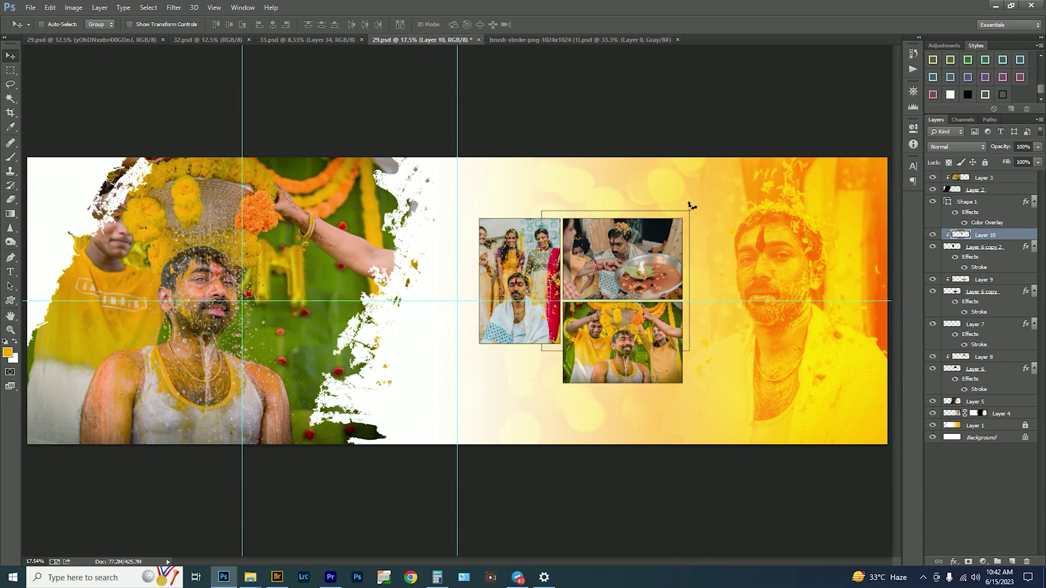
left_click(90, 40)
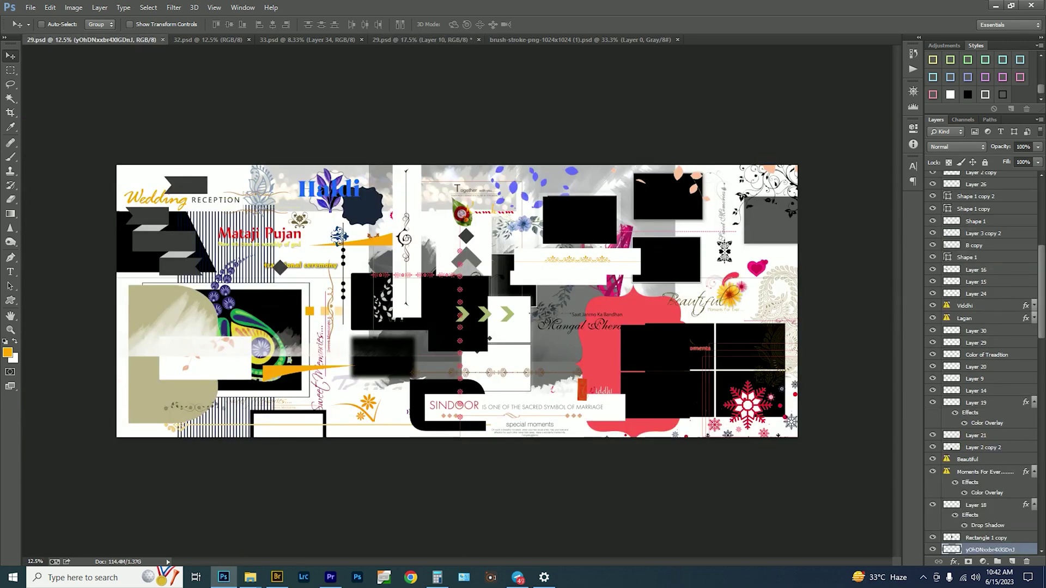
Step: Move the gold Haldi title with leaf sprig into the spread beneath the left photo box
right_click(333, 191)
left_click(355, 198)
key("Delete")
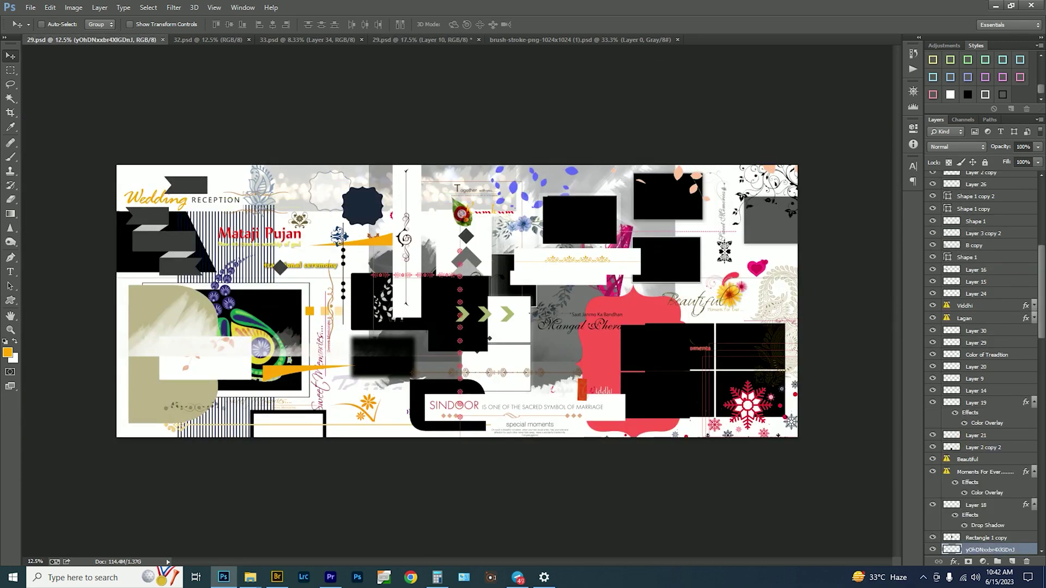
key("ctrl+shift+Tab")
key("ctrl+shift+Tab")
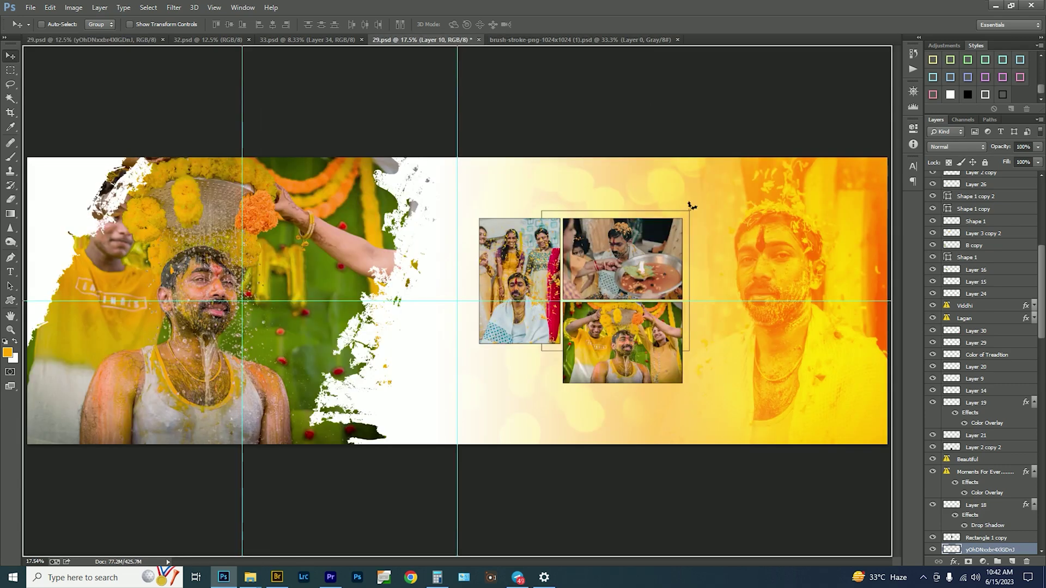
left_click_drag(515, 384, 514, 366)
key("ctrl+t")
key("Return")
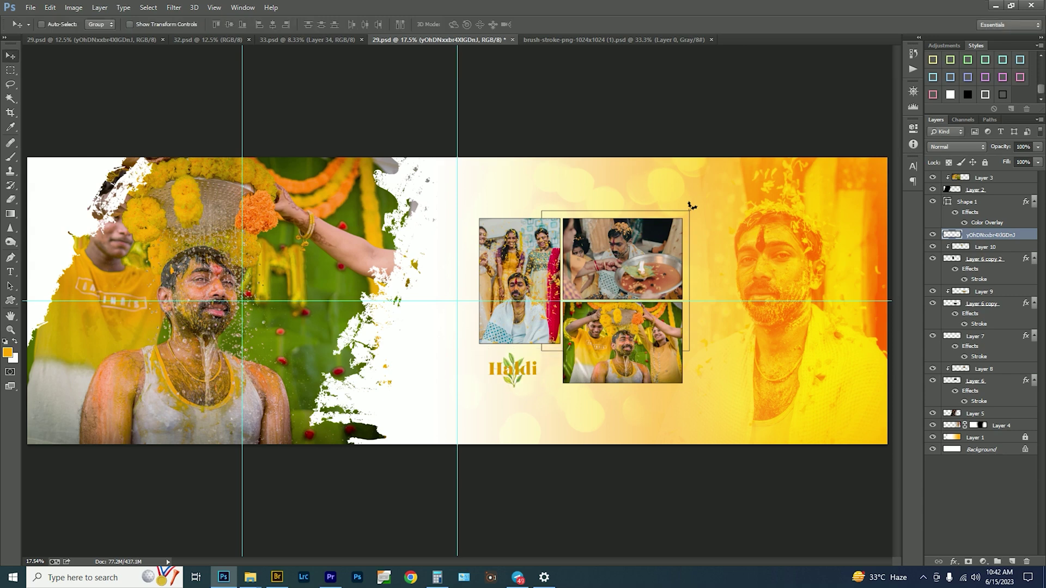
key("Tab")
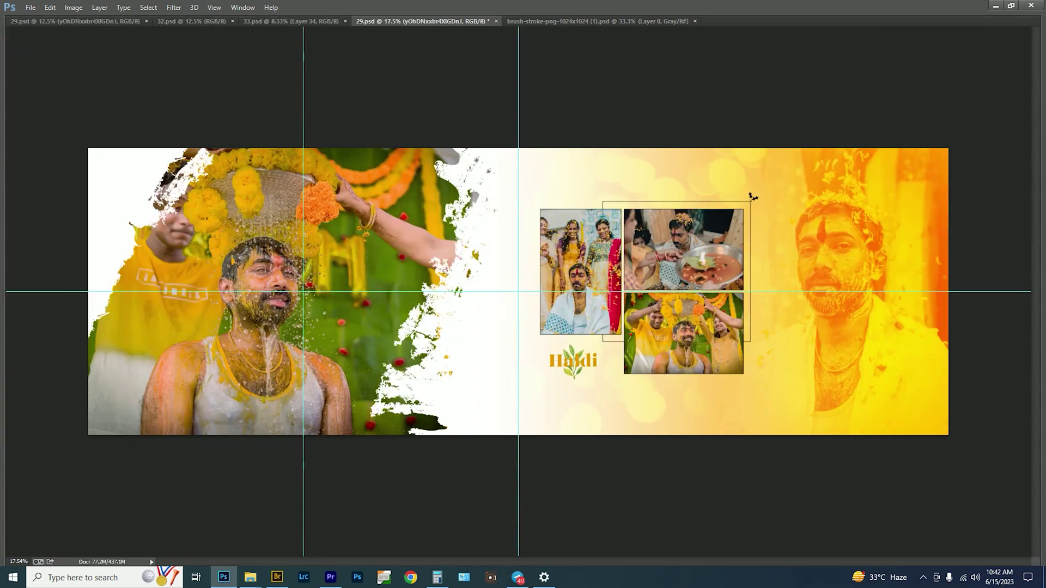